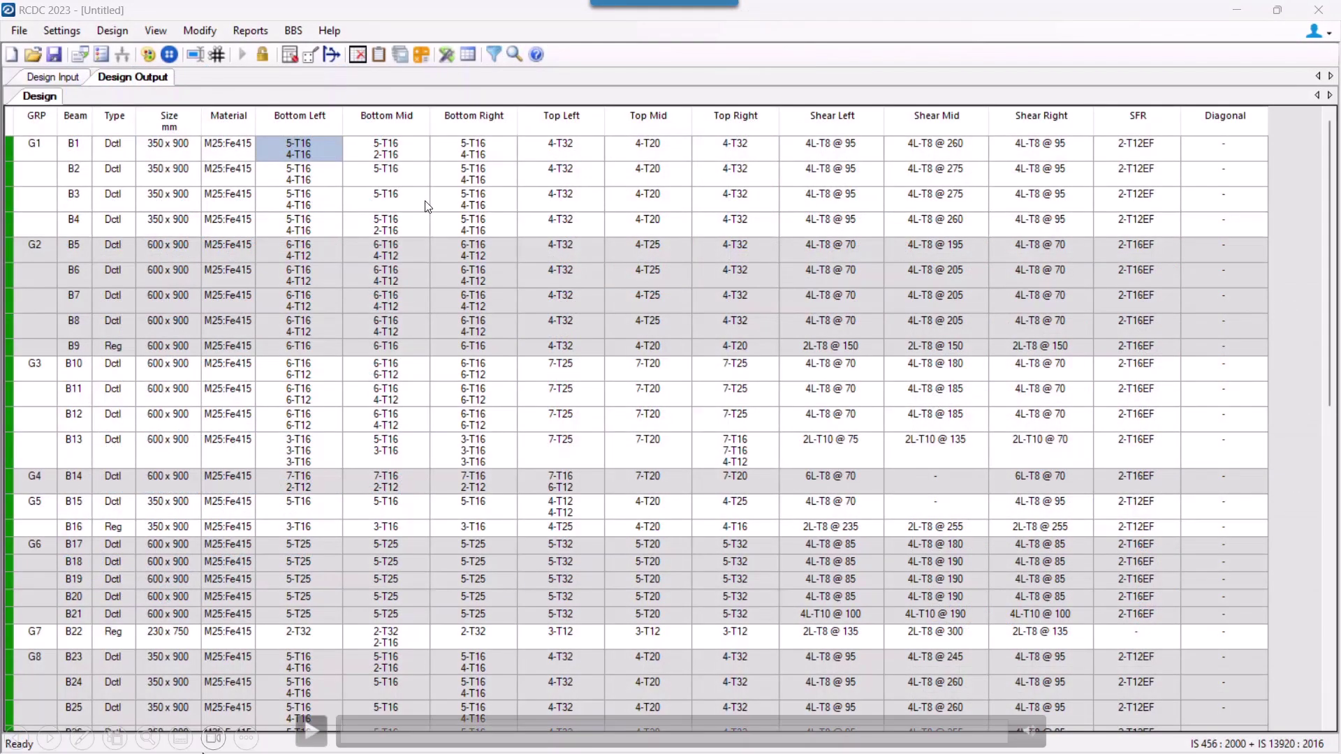
# - Open Redesign for group G1 (beams B1–B4, M25 concrete, Fe415 steel) to show the Redesign Grp 1 panel
pyautogui.click(313, 732)
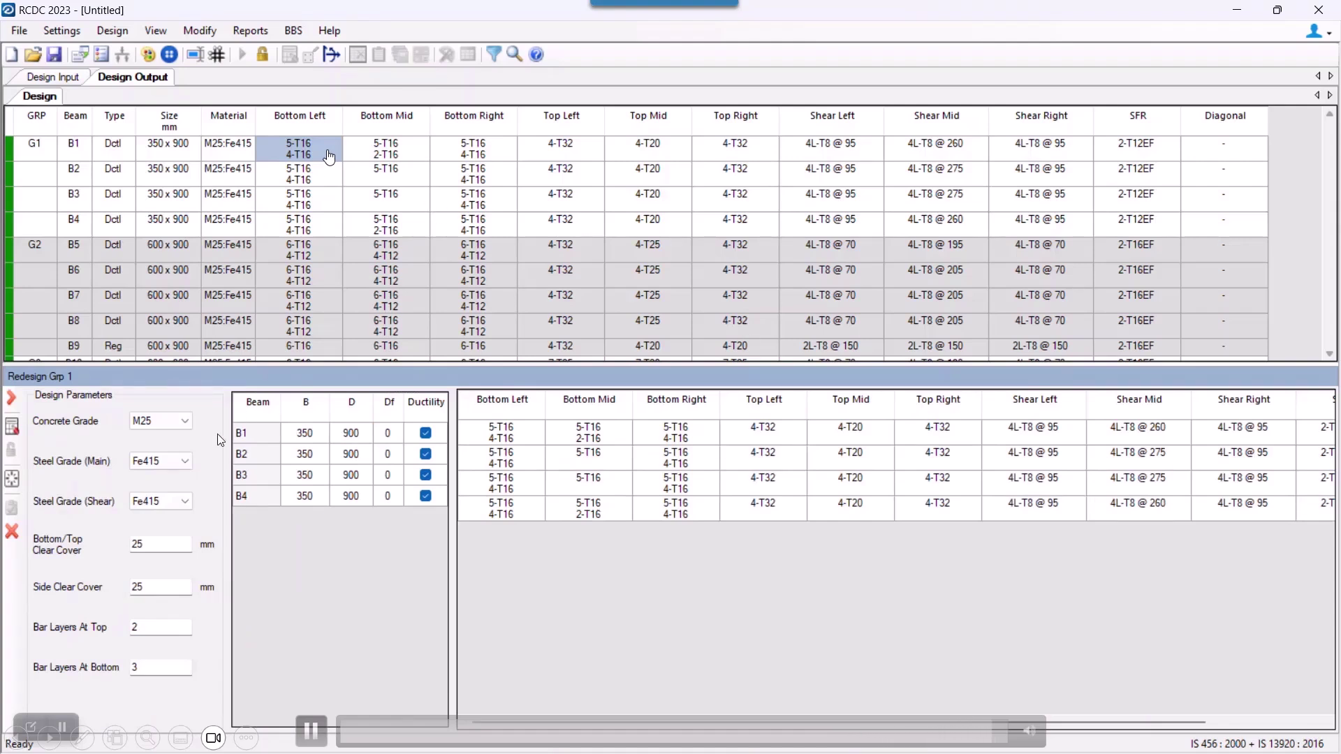
pyautogui.click(65, 728)
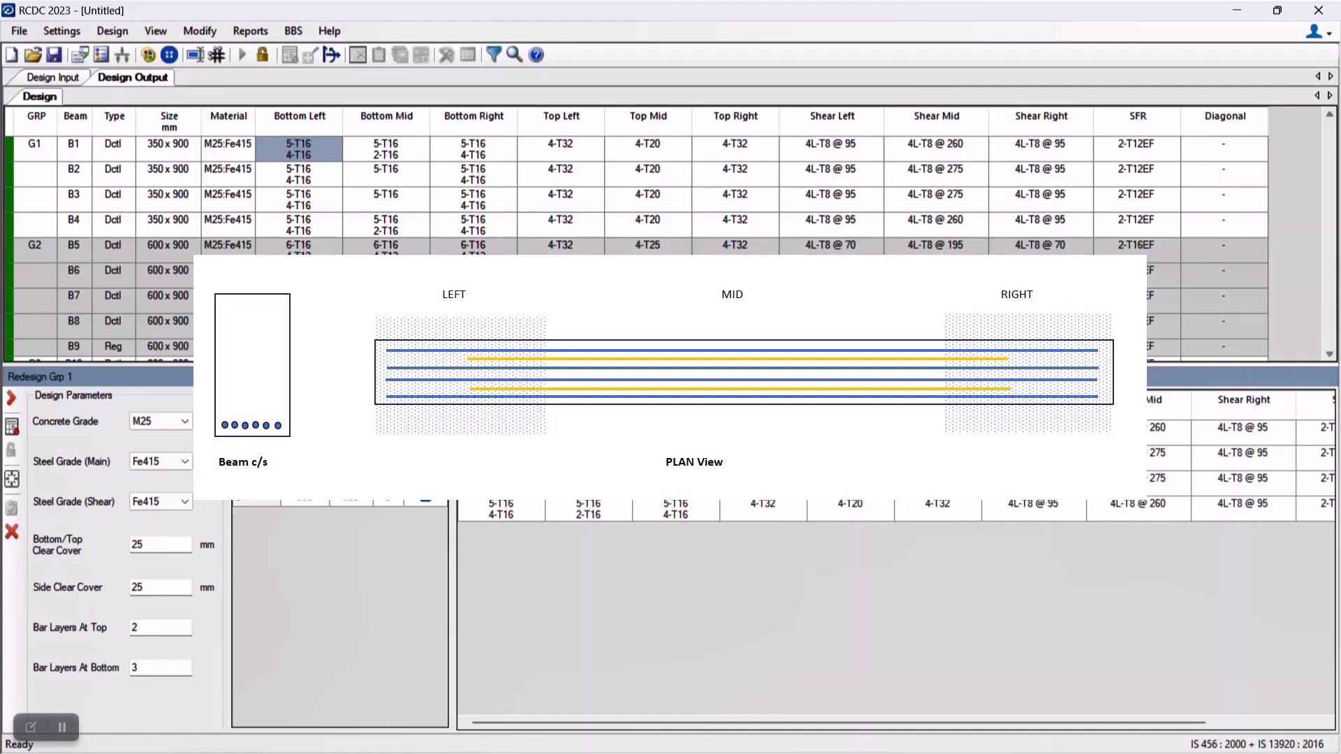
pyautogui.moveTo(711, 519); pyautogui.dragTo(705, 404)
pyautogui.moveTo(674, 446)
pyautogui.mouseDown()
pyautogui.moveTo(731, 415)
pyautogui.moveTo(751, 442)
pyautogui.mouseUp()
# - Close the G1 redesign and open the detailing elevation for beams B1–B4
pyautogui.click(288, 153)
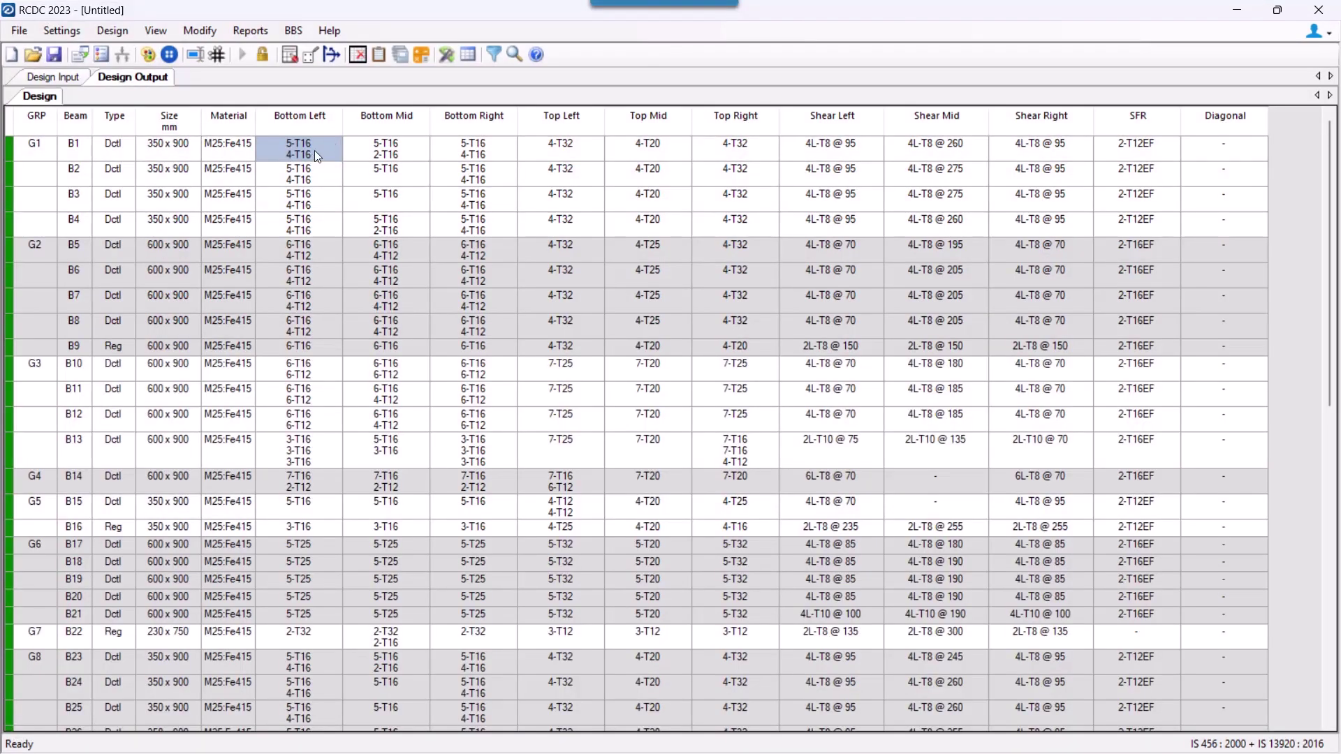
pyautogui.rightClick(314, 151)
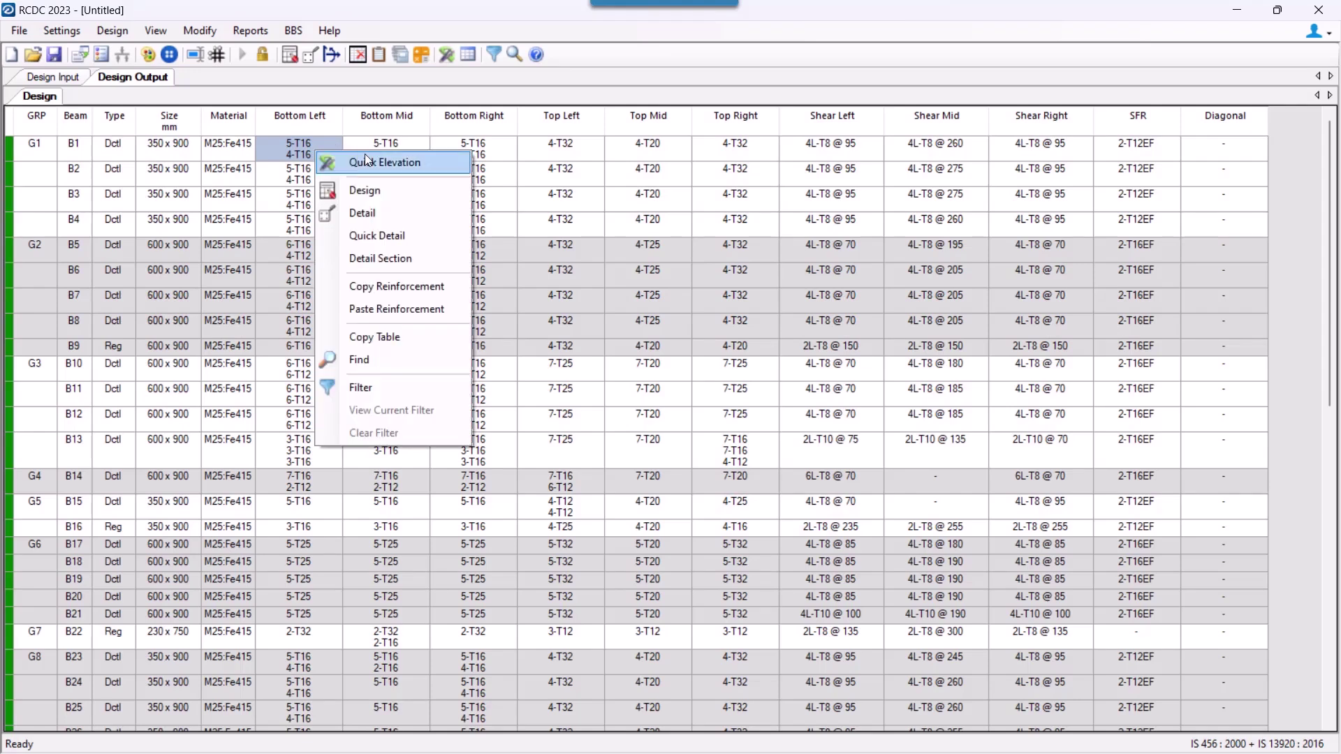
pyautogui.click(375, 214)
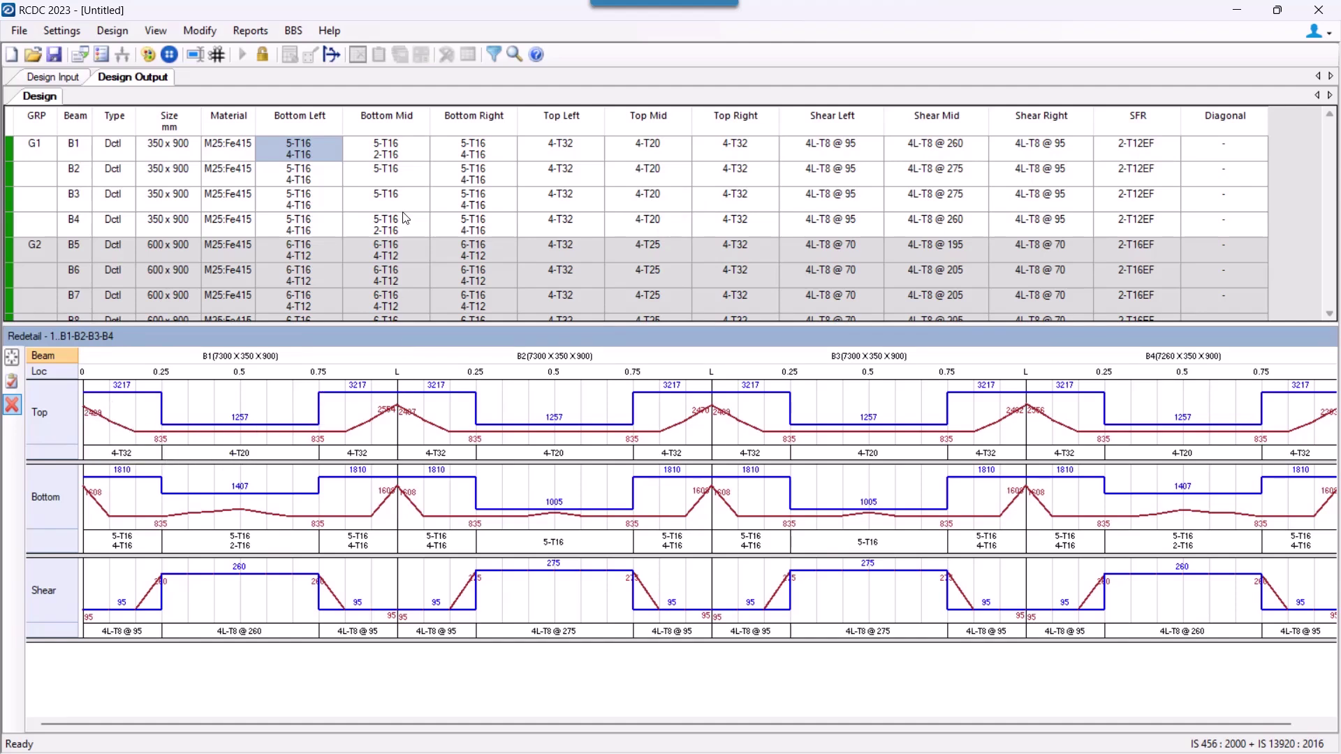
# - Check B1's left-end top steel without changes, then select the shear reinforcement graph
pyautogui.click(114, 438)
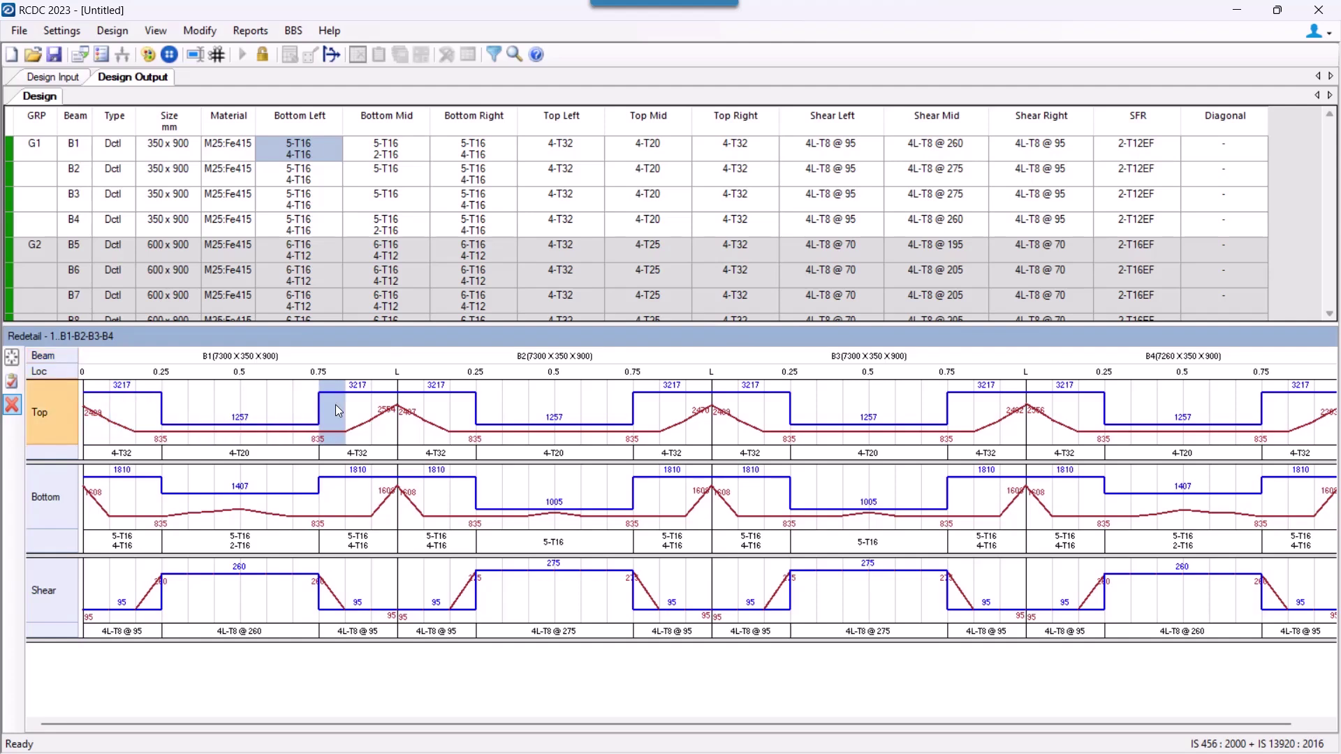
pyautogui.click(101, 412)
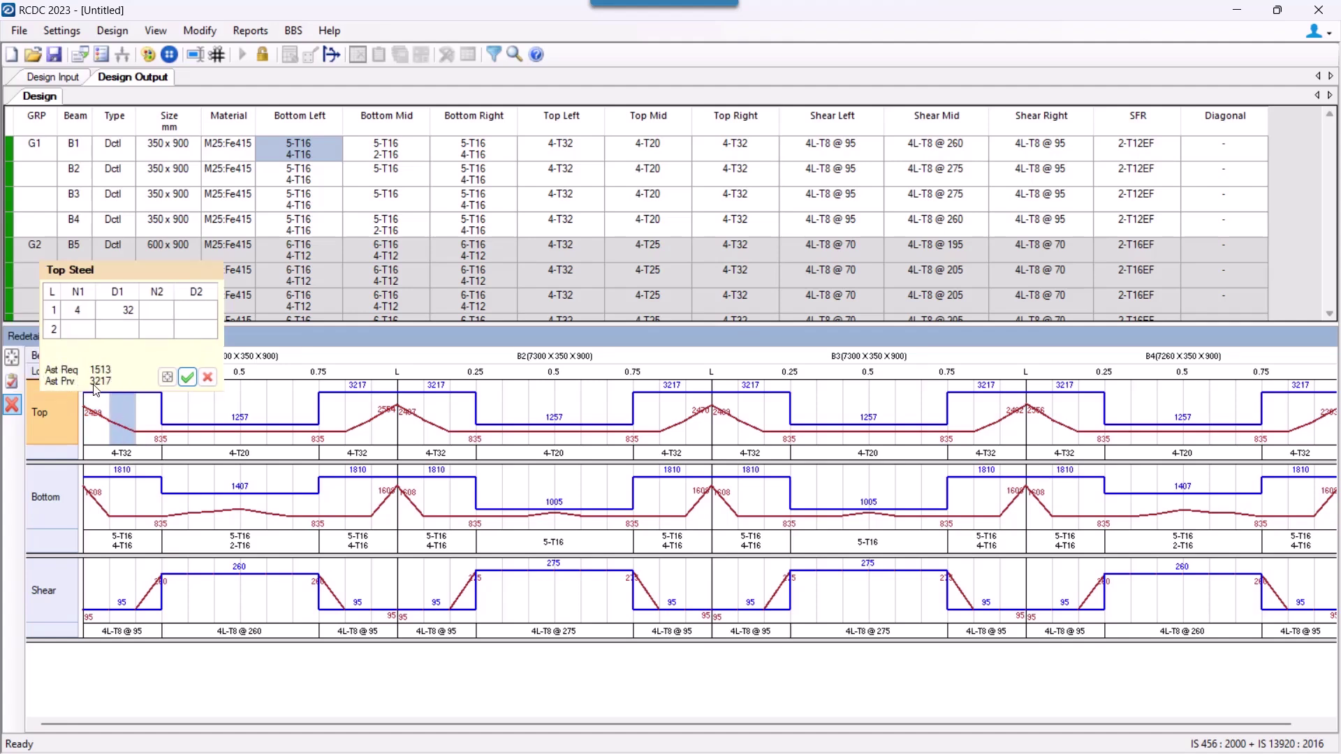
pyautogui.click(208, 377)
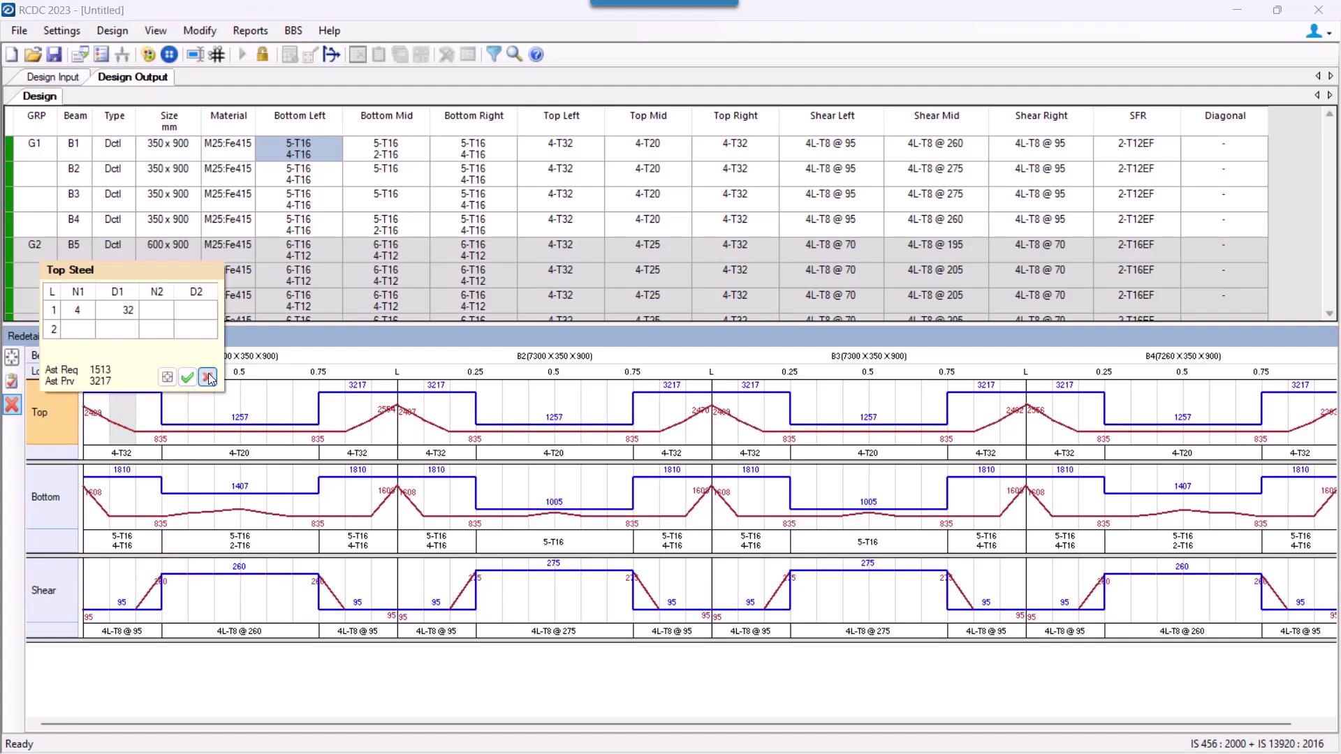
pyautogui.click(57, 579)
# - Inspect top steel in B1's successive top zones, ending on the zone requiring 835 (4 bars of 20 mm, 1257 provided)
pyautogui.click(104, 405)
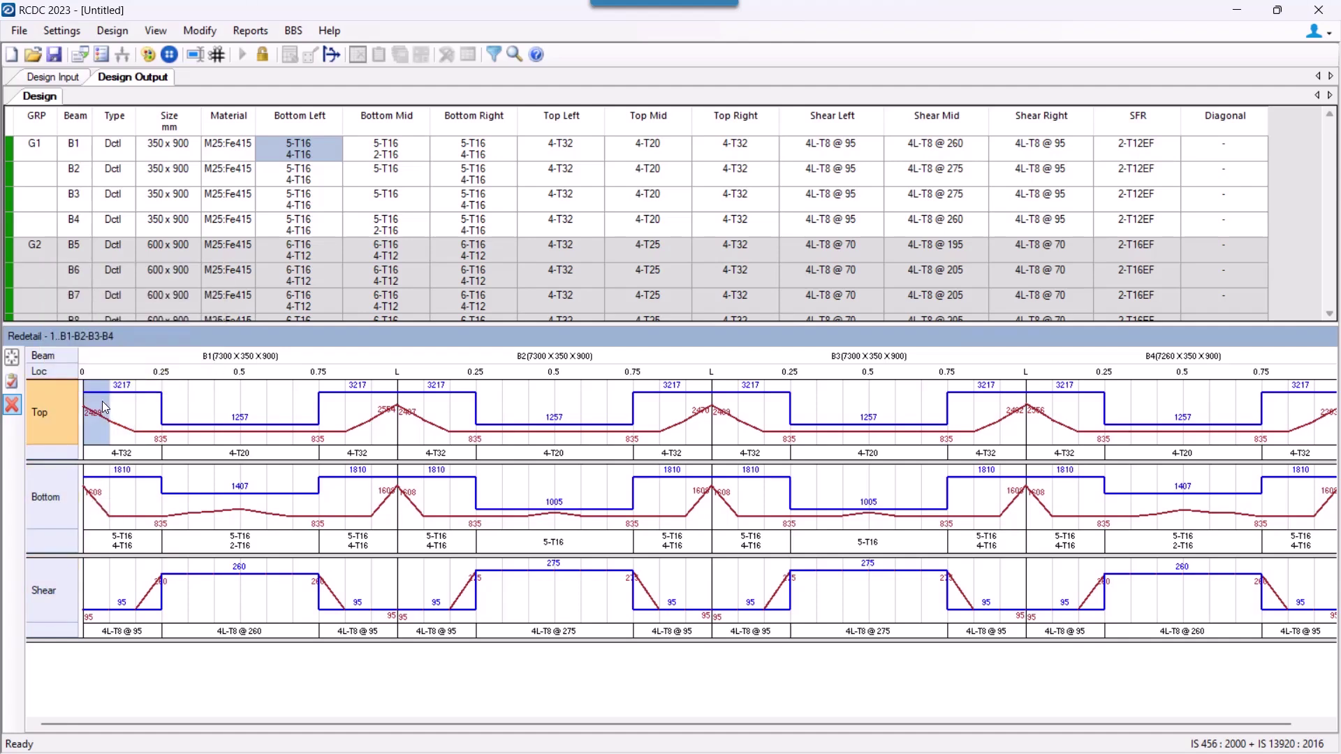
pyautogui.click(143, 411)
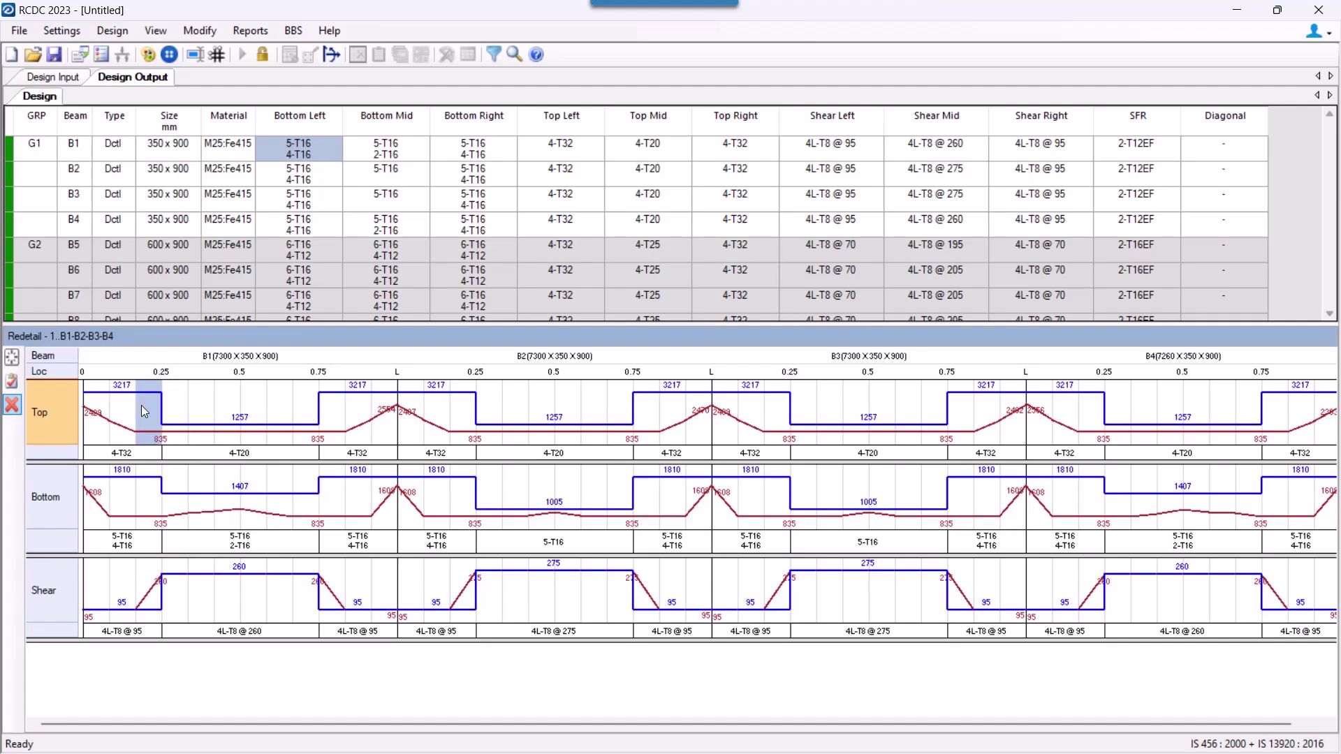
pyautogui.doubleClick(98, 406)
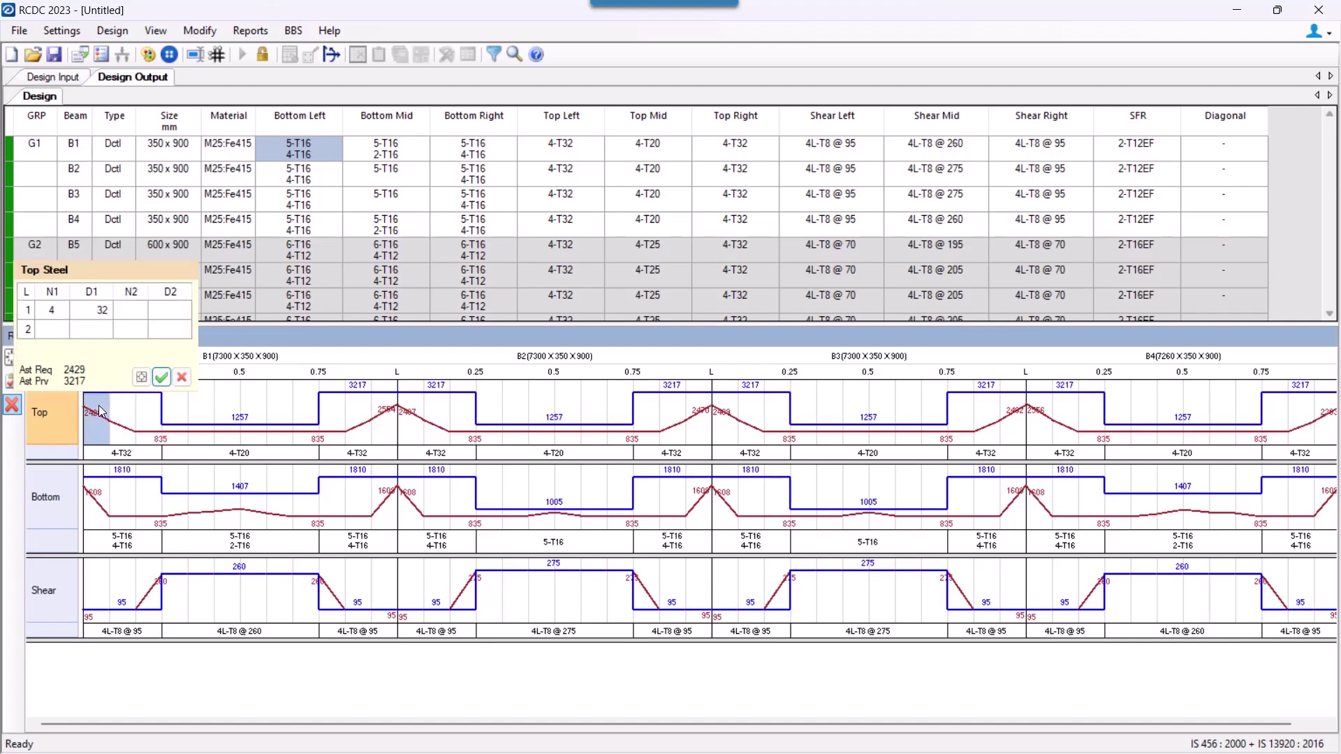
pyautogui.click(181, 378)
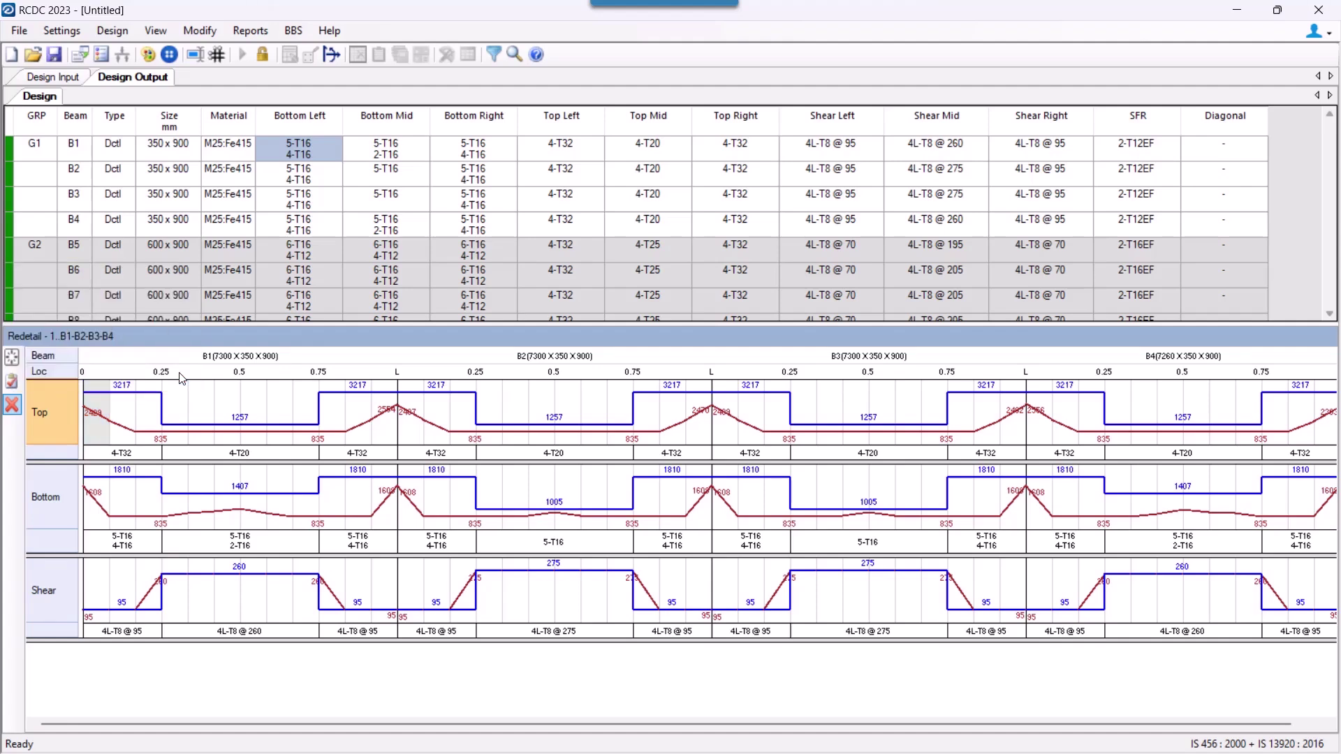
pyautogui.doubleClick(102, 404)
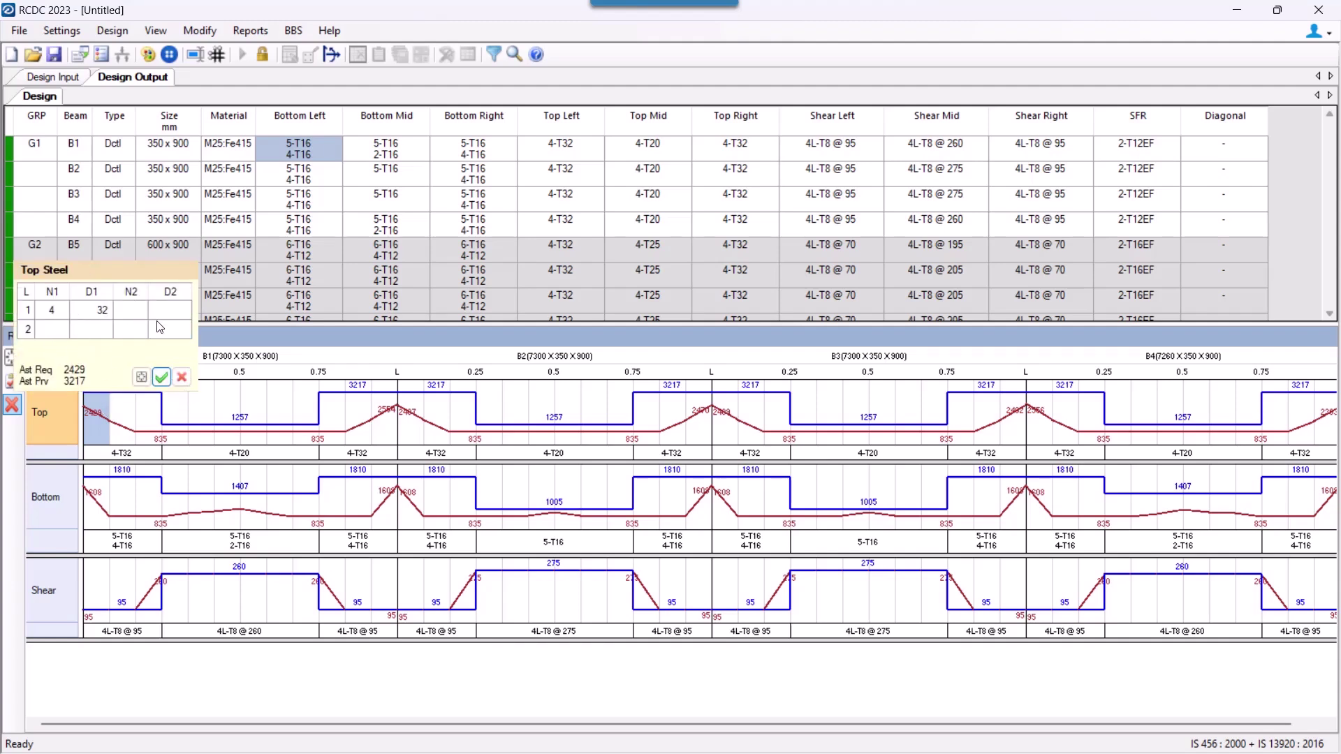
pyautogui.doubleClick(128, 419)
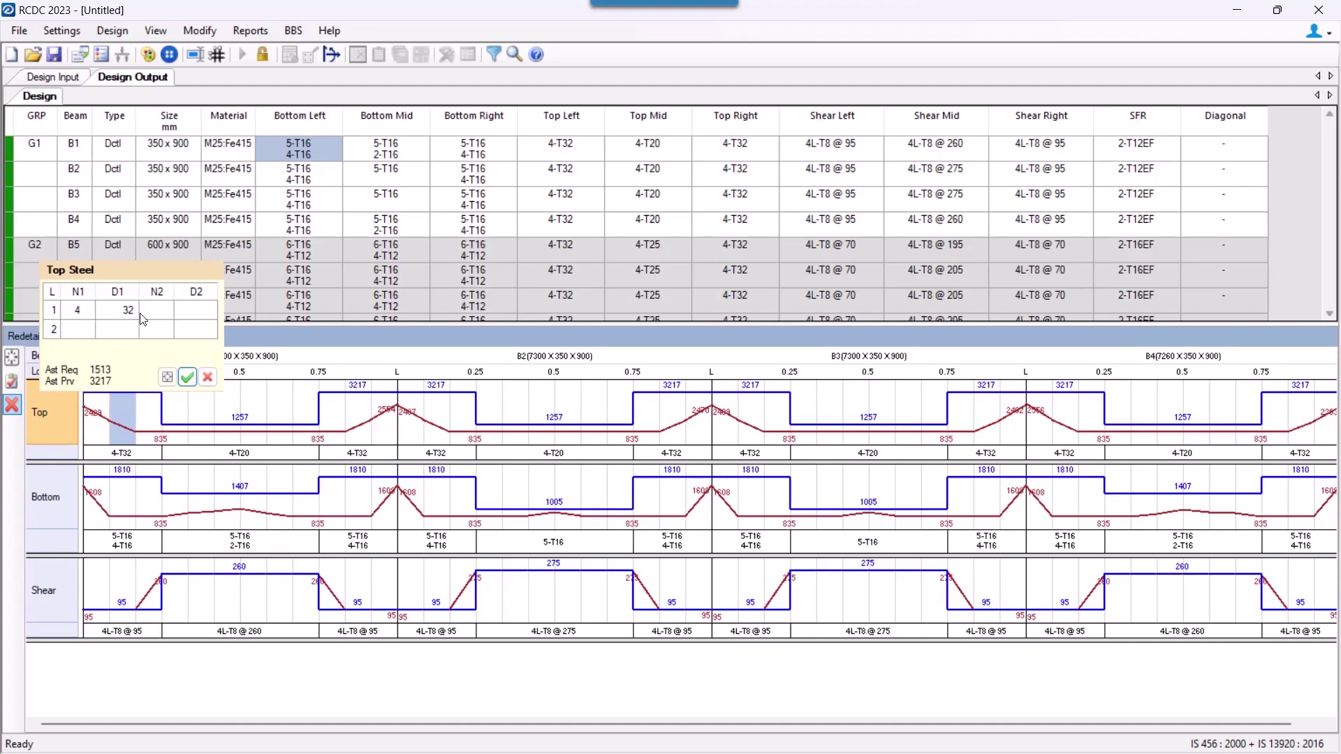
pyautogui.doubleClick(148, 410)
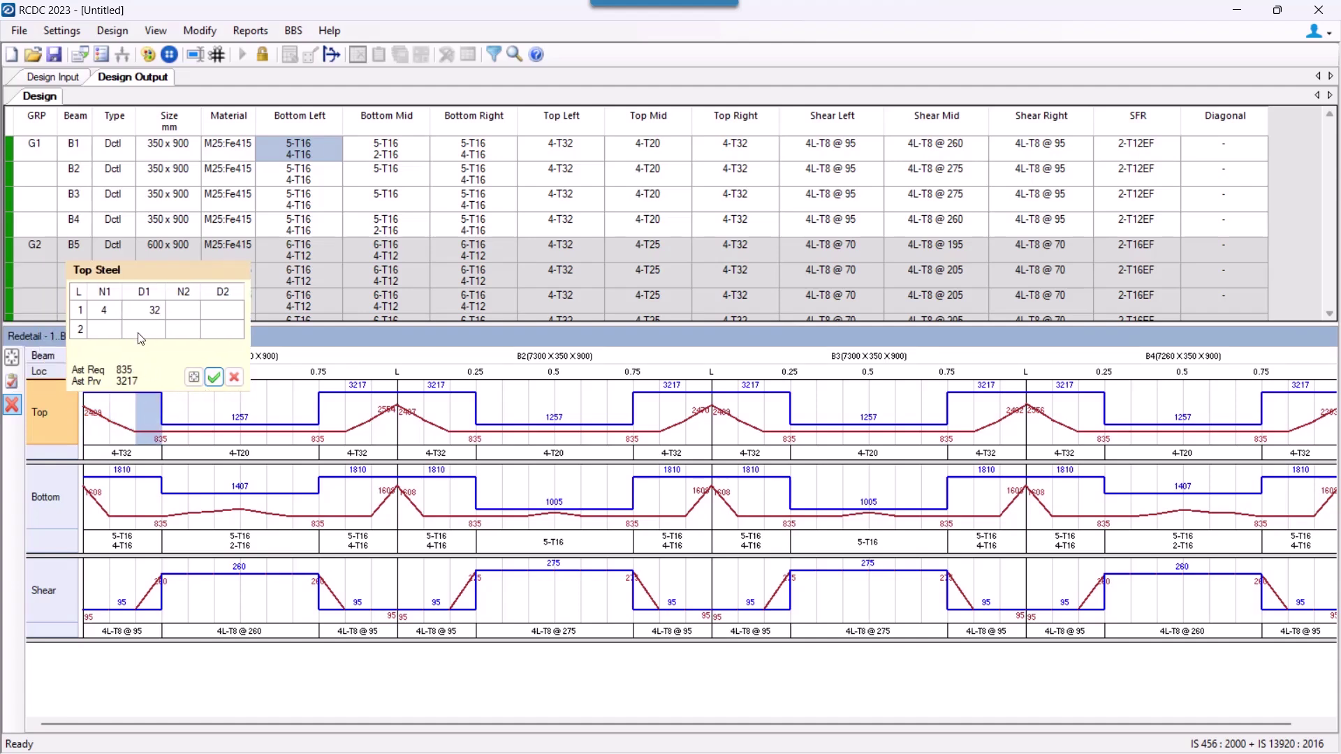
pyautogui.doubleClick(176, 412)
# - Try 20 mm bars for B1's top zone, then restore 32 mm and apply
pyautogui.click(181, 314)
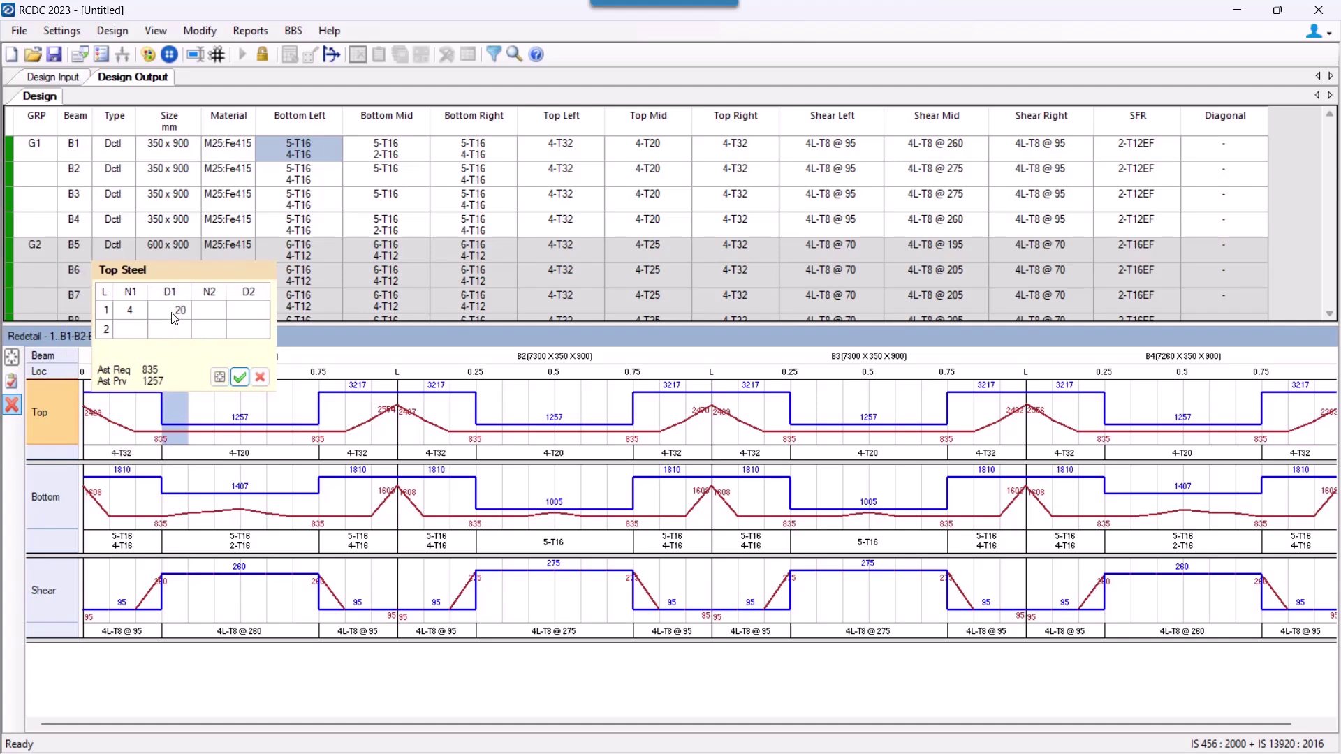
pyautogui.scroll(2, 180, 315)
pyautogui.click(185, 312)
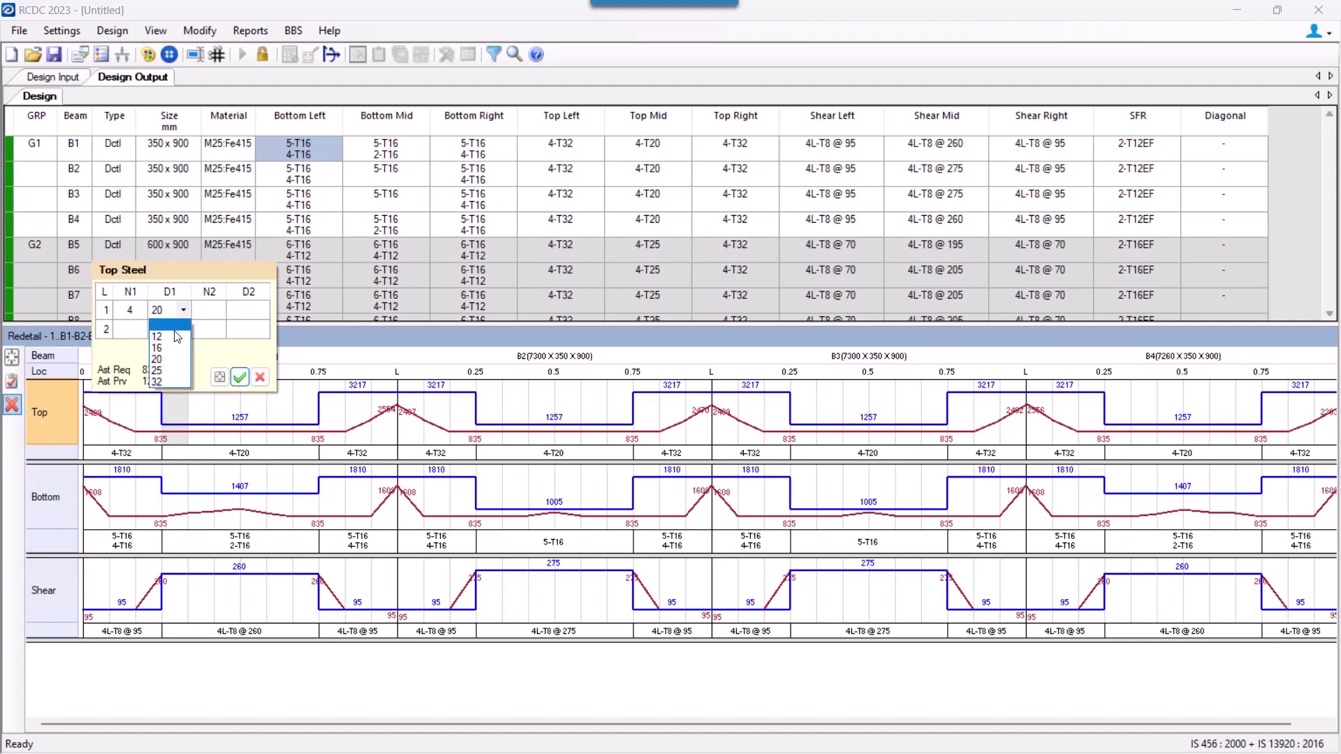
pyautogui.click(167, 384)
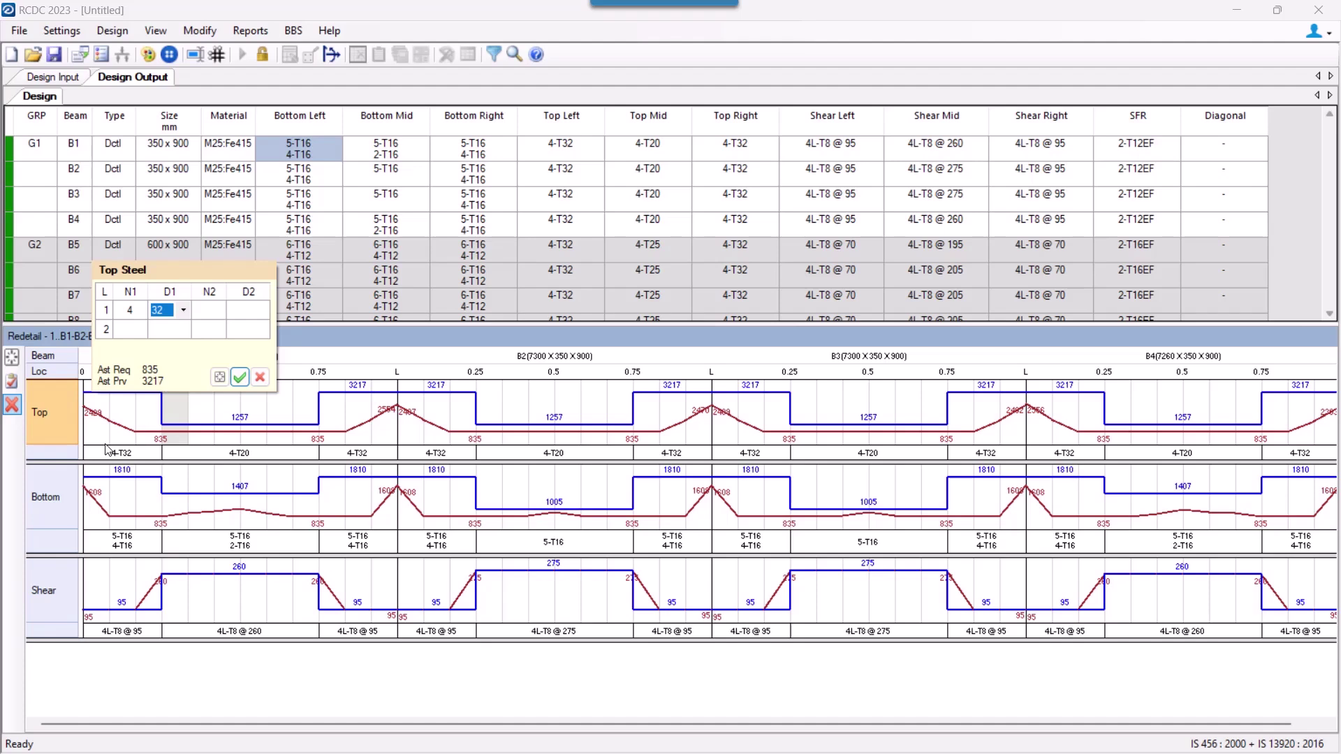
pyautogui.moveTo(148, 436)
pyautogui.click(238, 378)
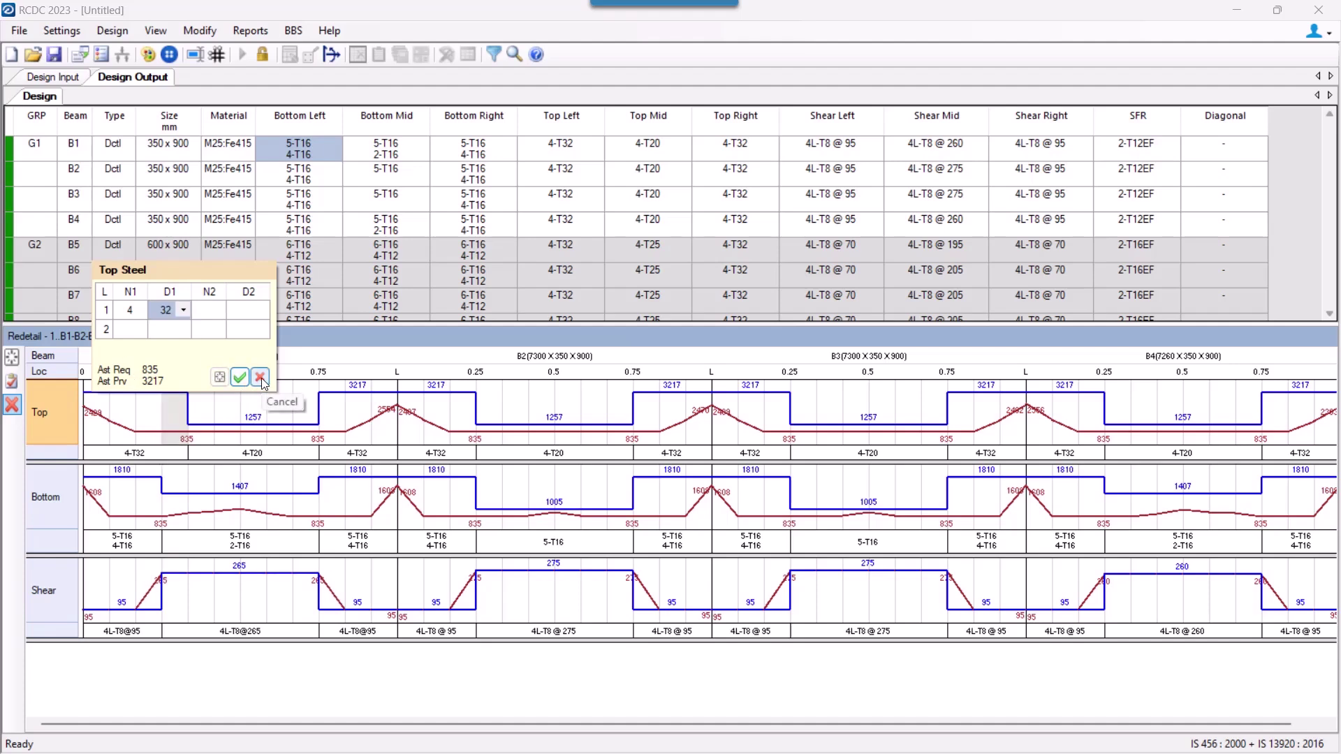
pyautogui.click(261, 378)
# - Review B1's midspan 4-T20 top bars without changes and close the detailing elevation
pyautogui.click(104, 411)
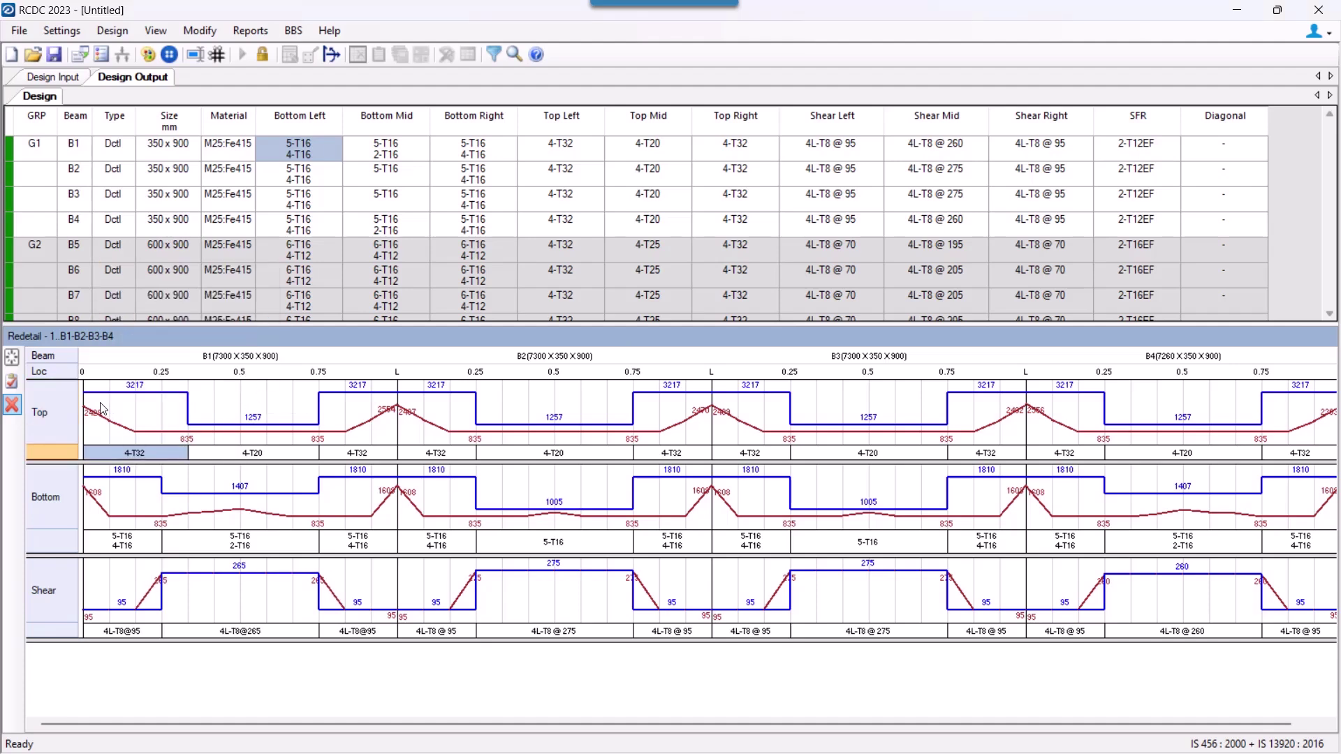
pyautogui.click(101, 407)
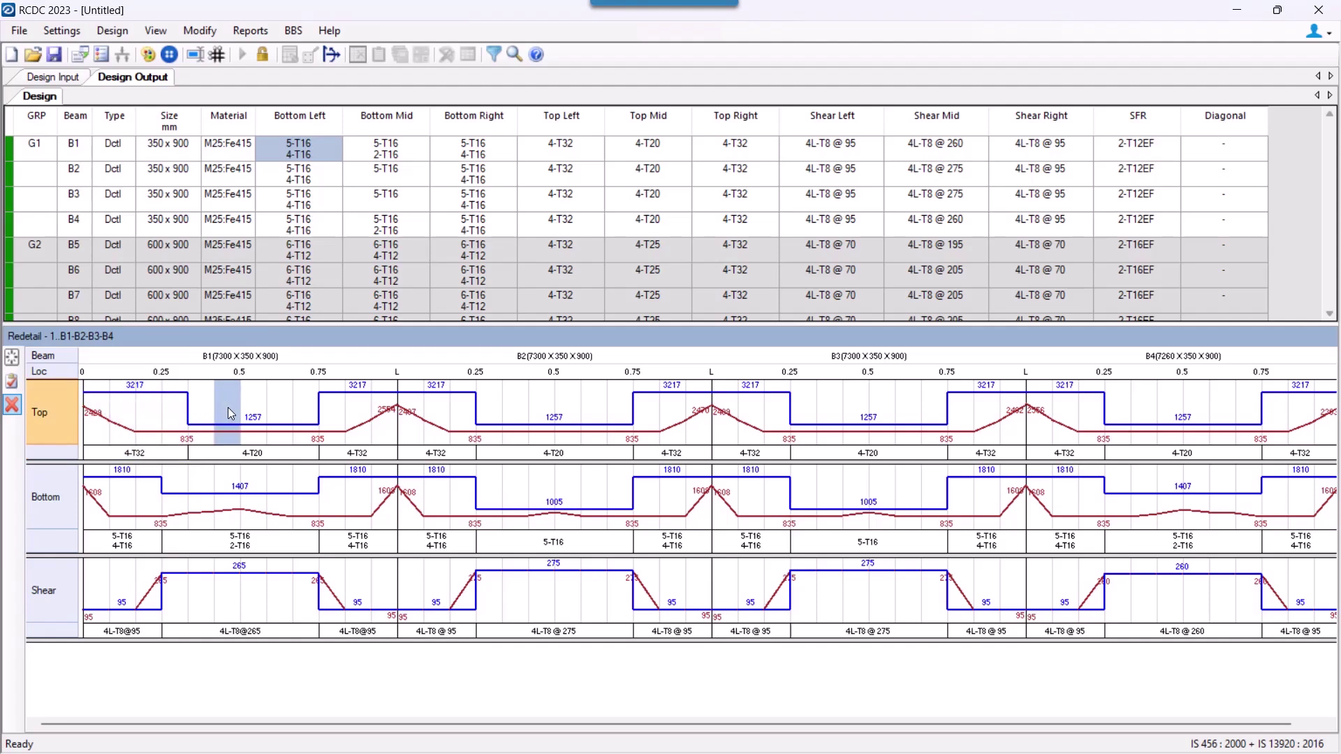
pyautogui.click(148, 461)
pyautogui.click(207, 459)
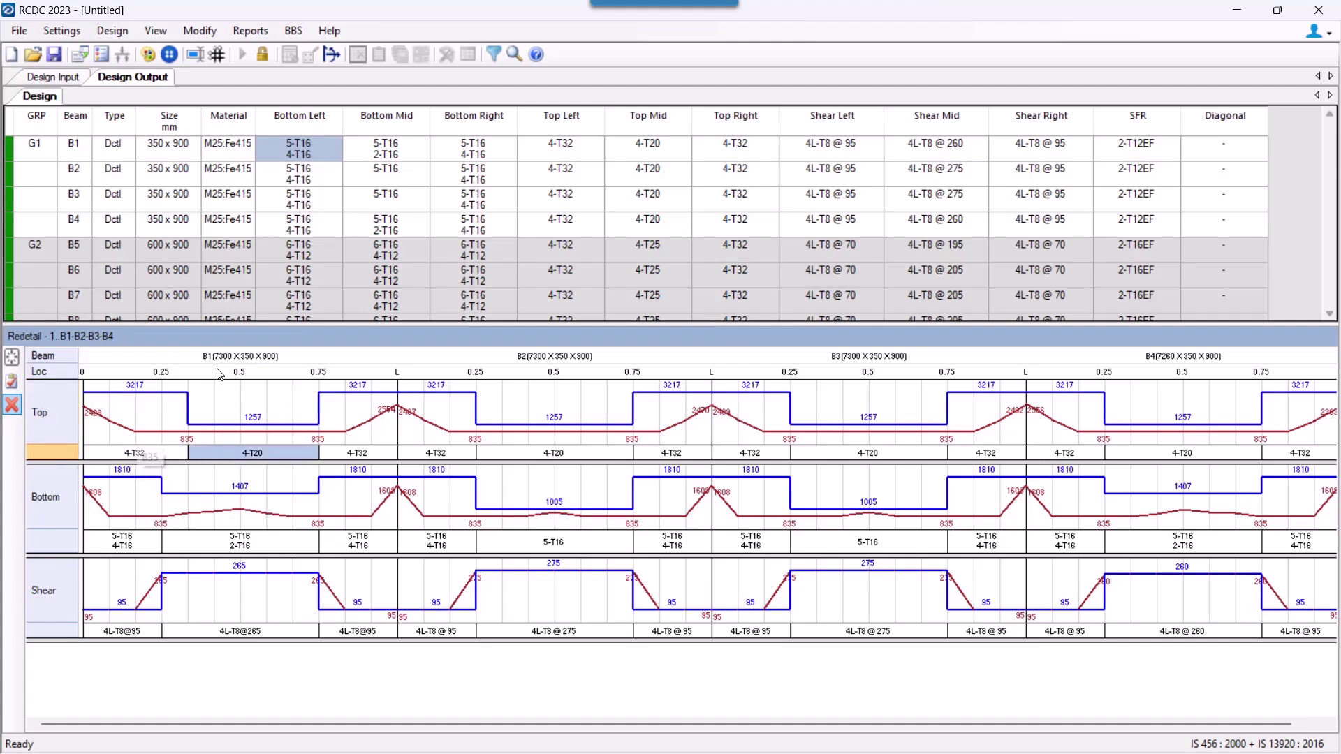
pyautogui.doubleClick(230, 456)
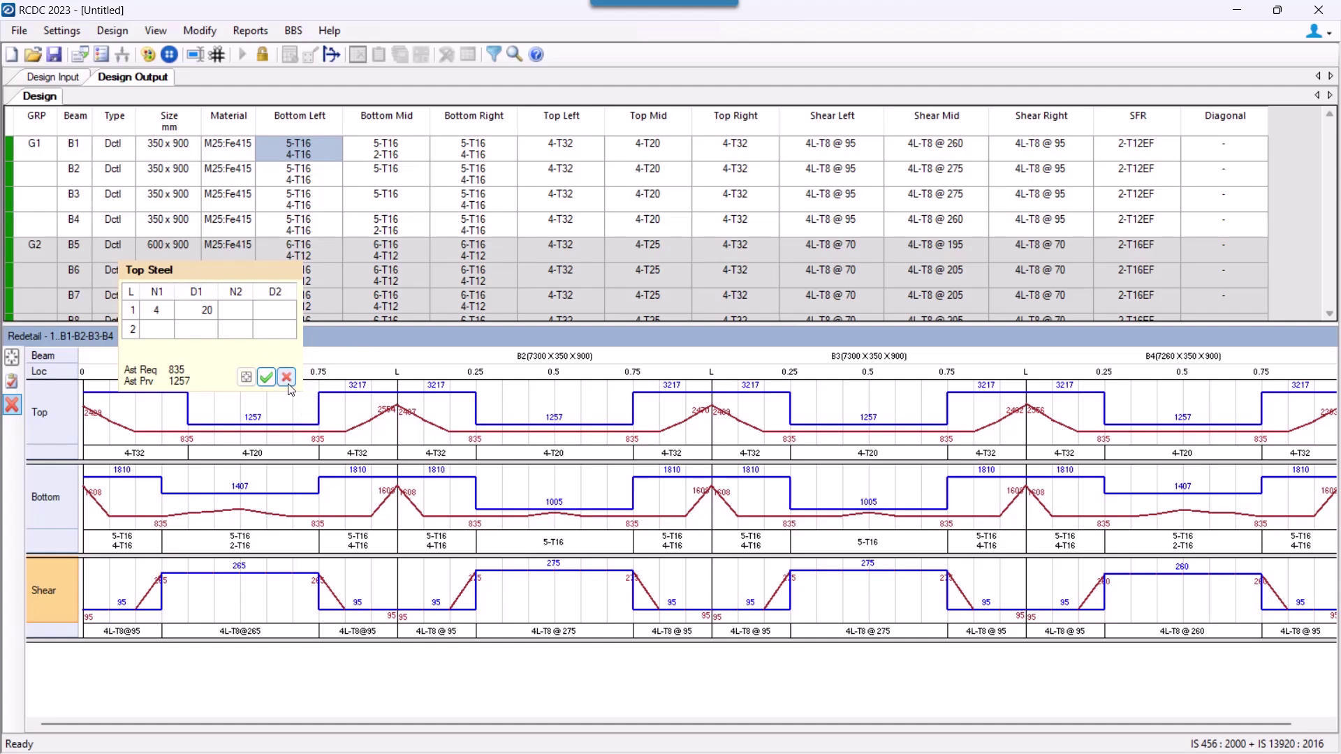
pyautogui.click(287, 381)
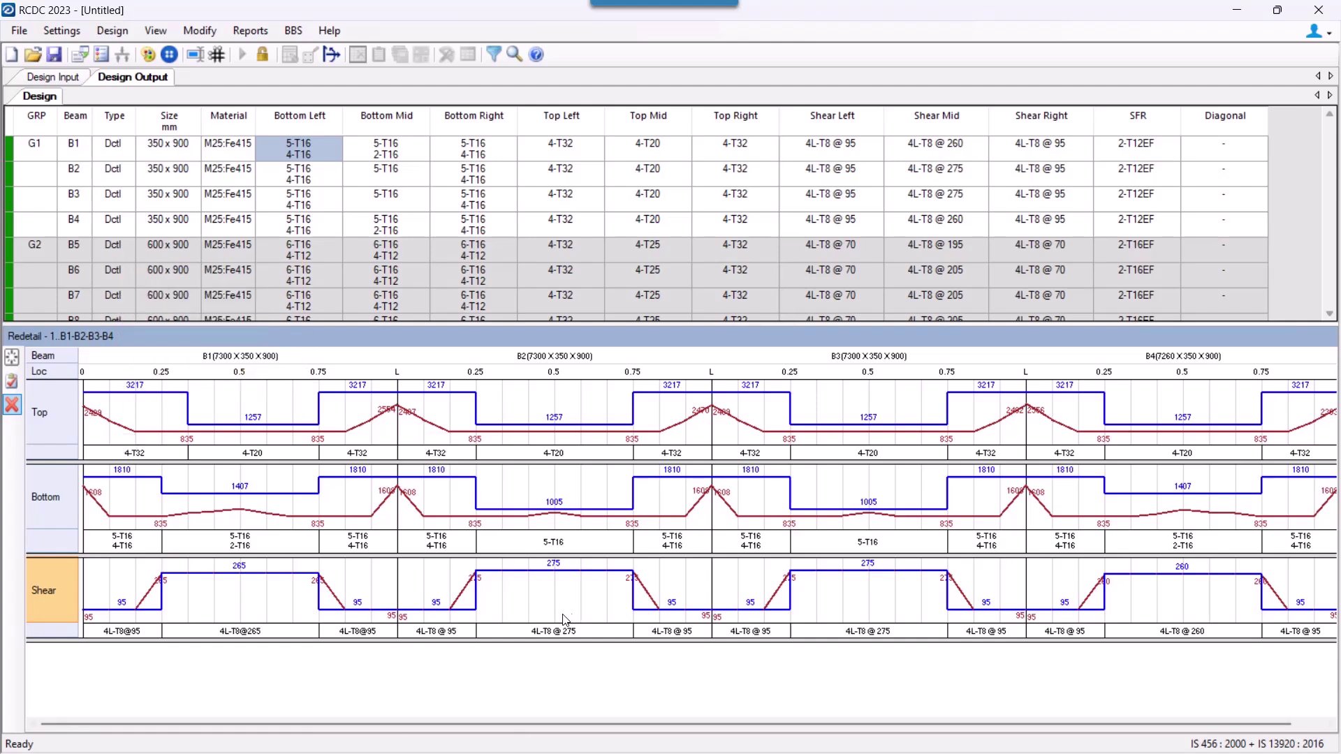
pyautogui.press('Escape')
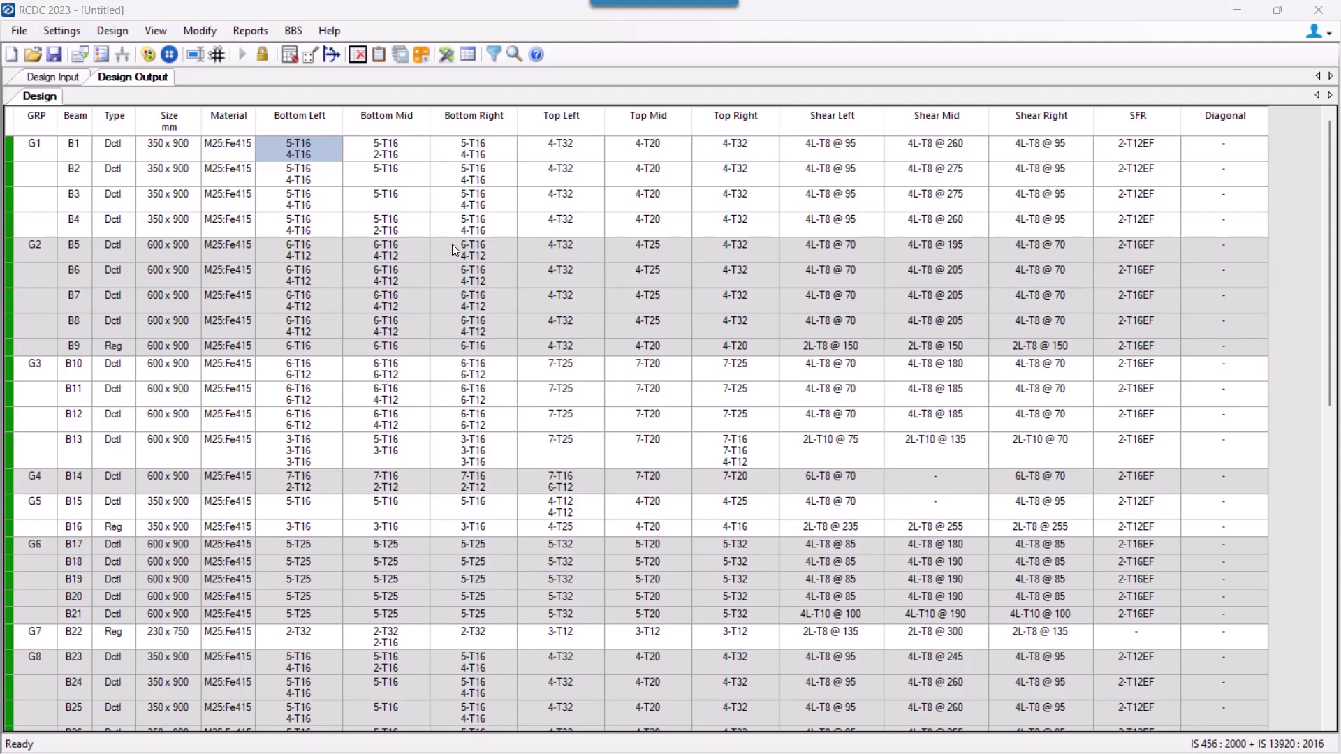
# - Open B1's bottom zone 1 section details from the right-click menu and move the dialog to the centre
pyautogui.rightClick(328, 144)
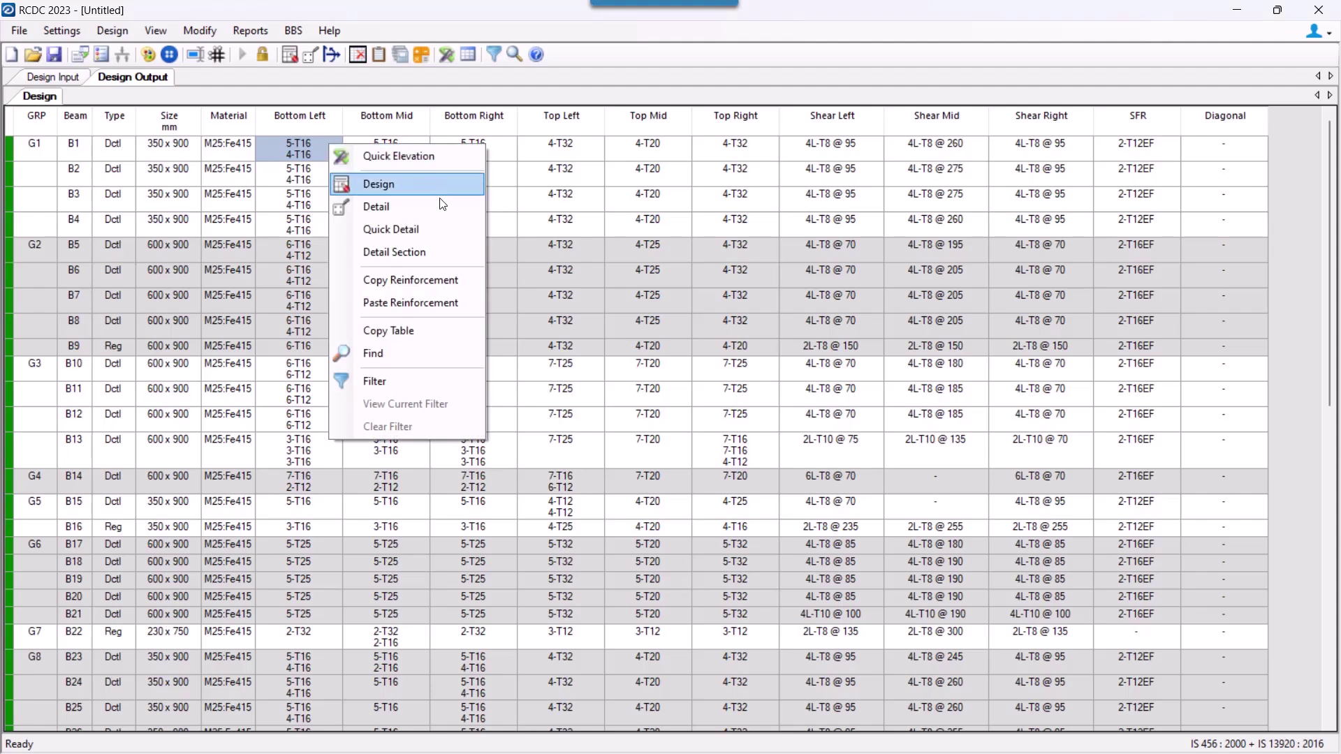
pyautogui.click(440, 253)
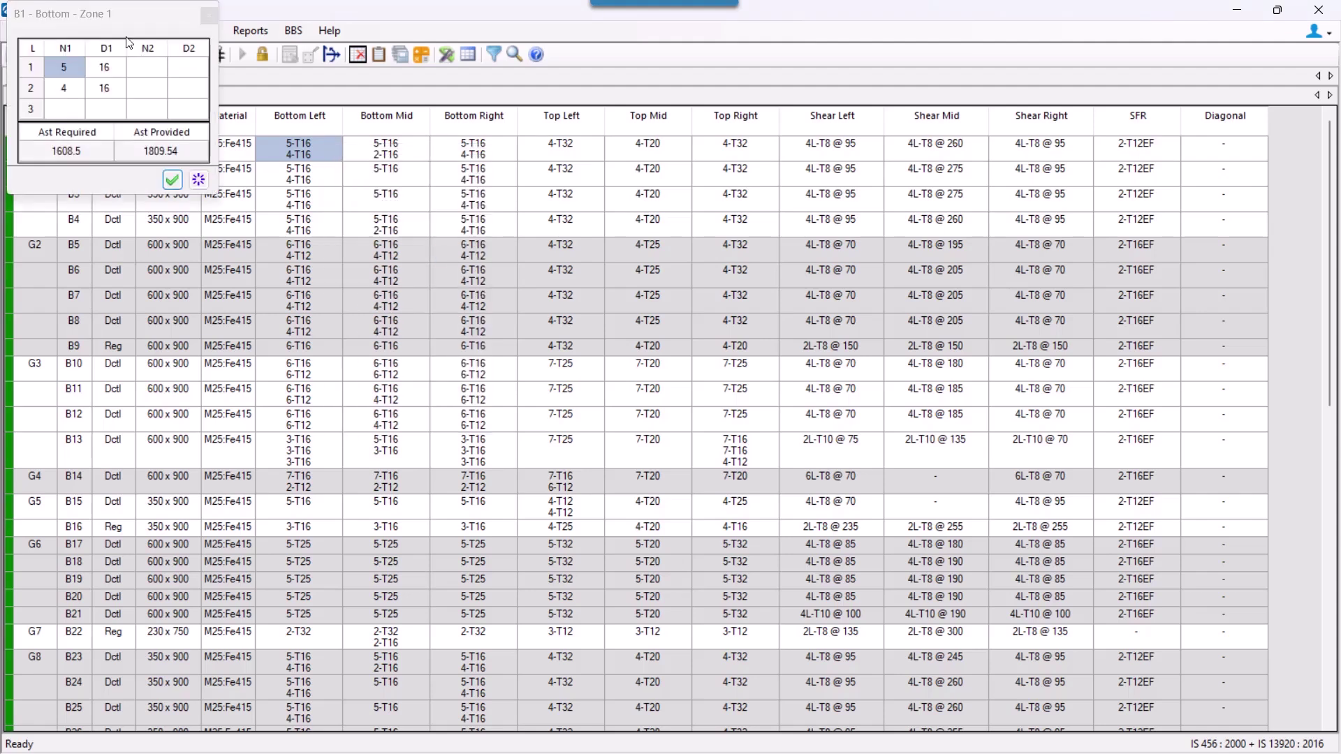
pyautogui.moveTo(111, 17); pyautogui.dragTo(364, 190)
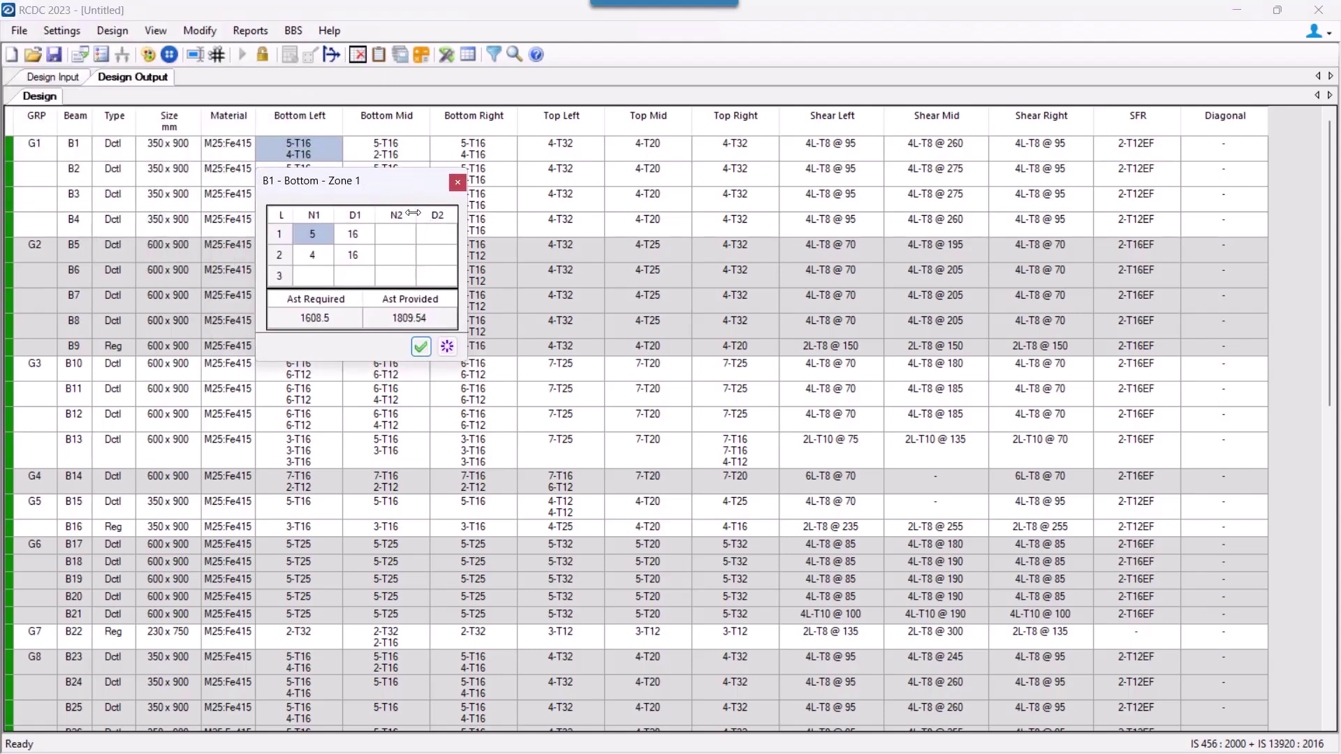
pyautogui.moveTo(352, 183); pyautogui.dragTo(377, 281)
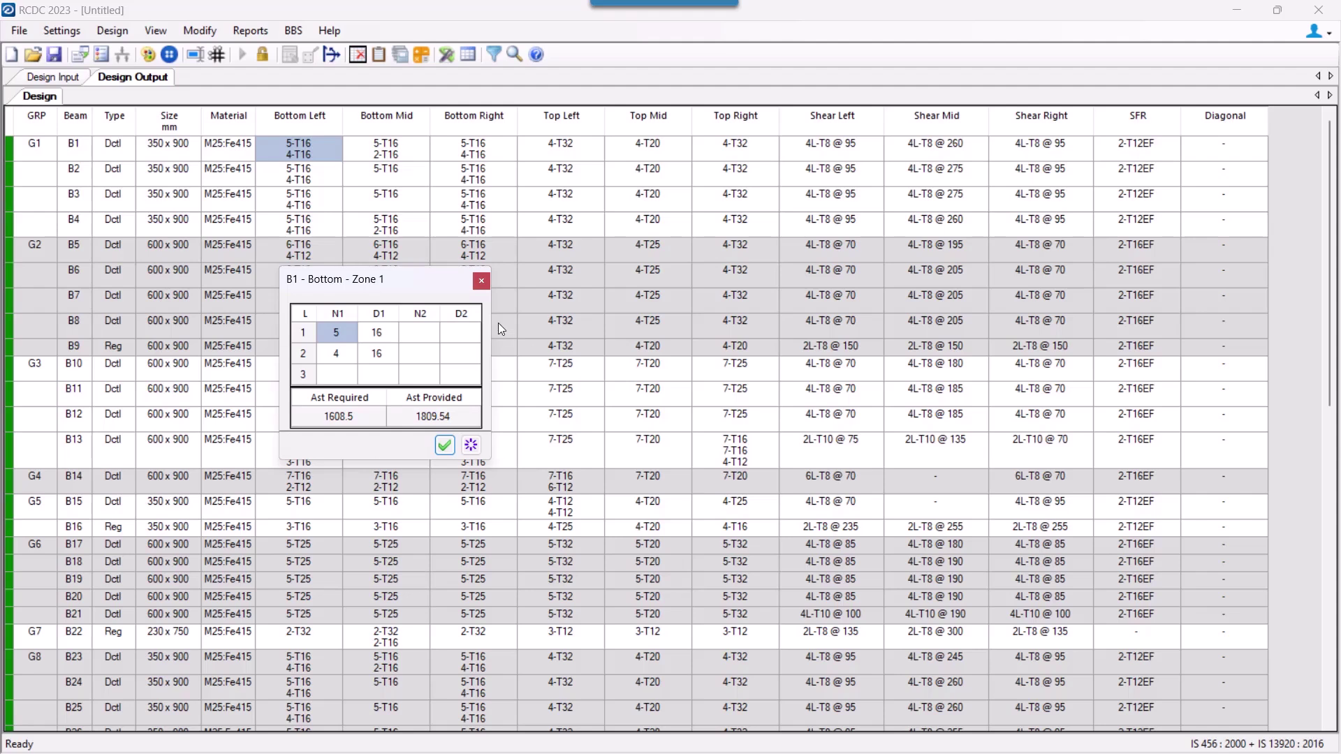
pyautogui.click(484, 281)
# - Open the B1 bottom-left bar details (two T16 layers, 1608.5 required, 1809.54 provided) at screen centre
pyautogui.rightClick(332, 157)
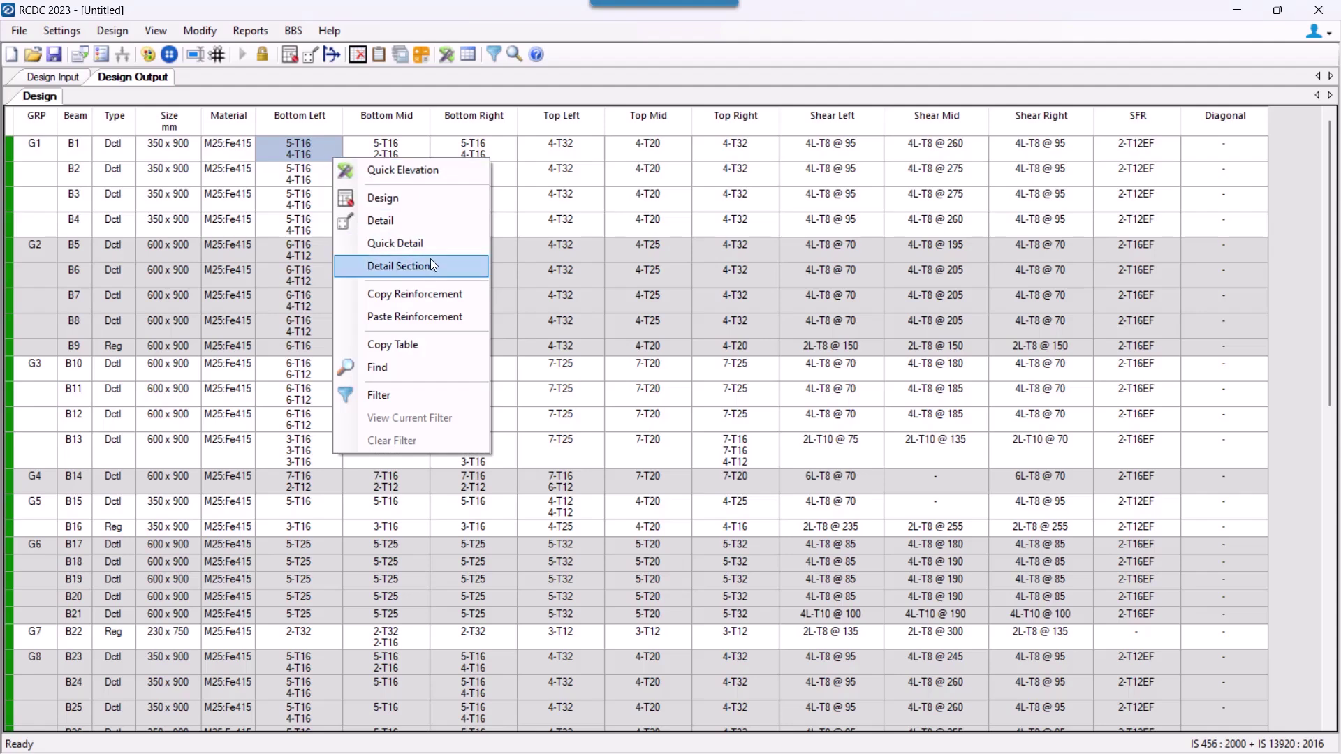
pyautogui.click(288, 143)
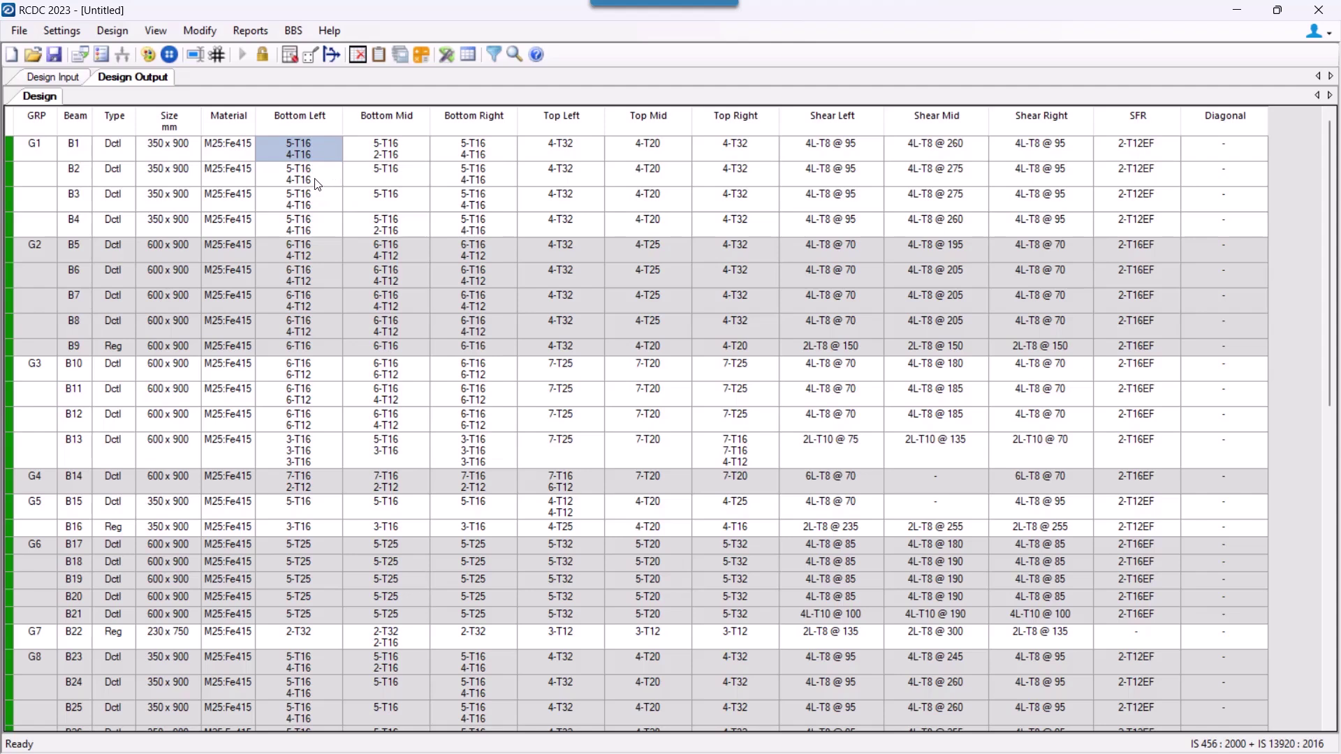
pyautogui.doubleClick(326, 159)
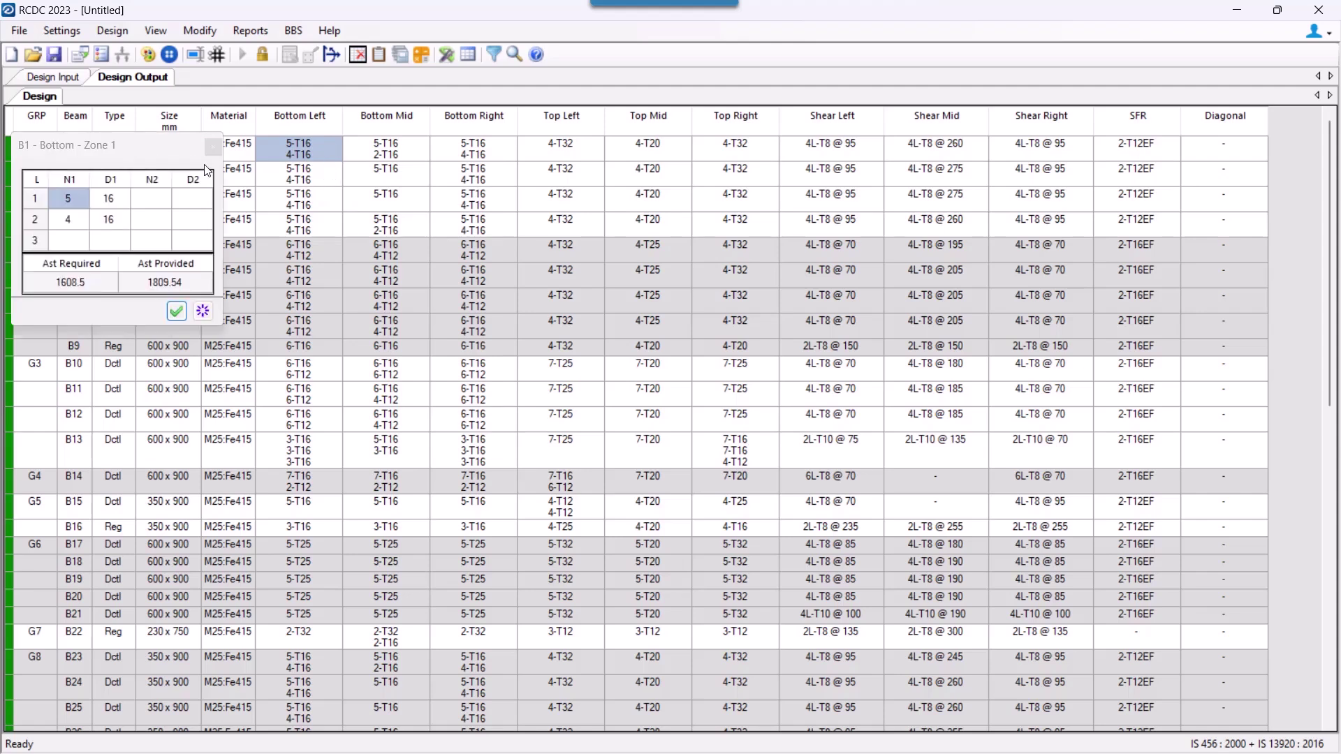
pyautogui.moveTo(149, 143); pyautogui.dragTo(274, 302)
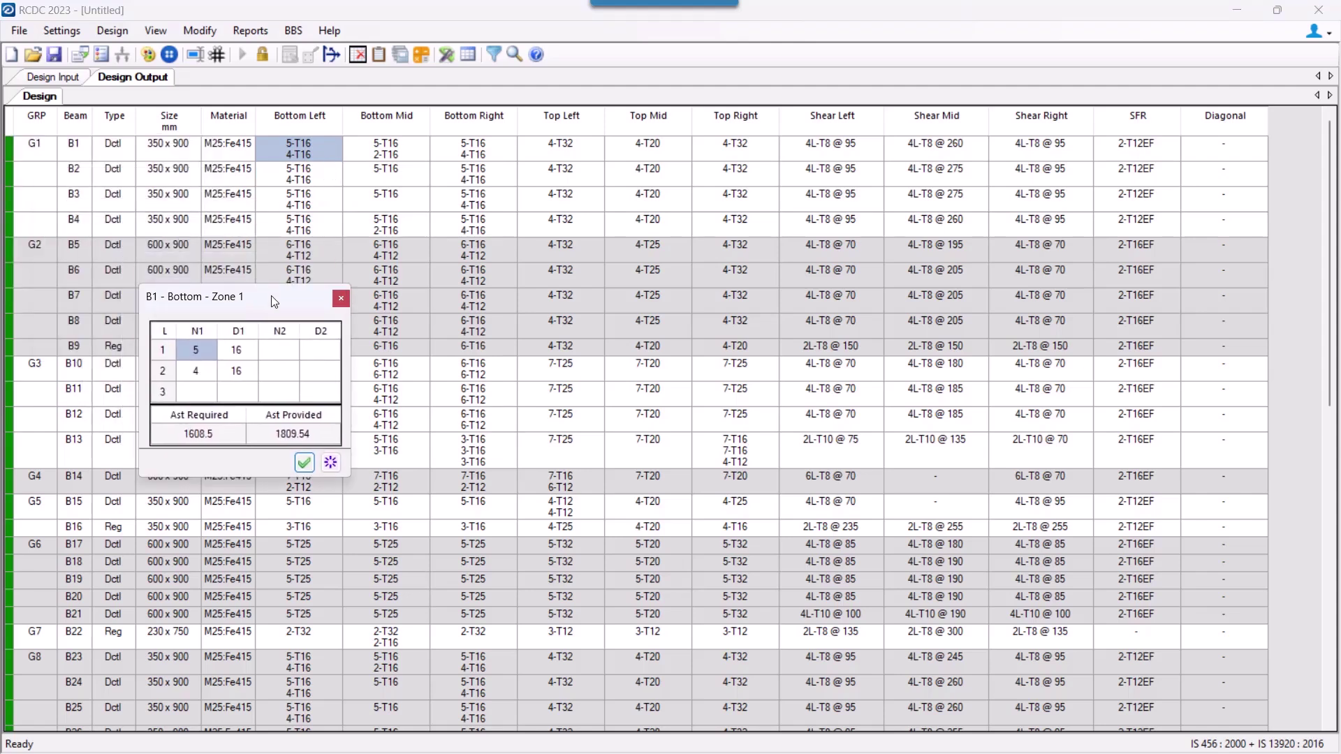
pyautogui.click(337, 297)
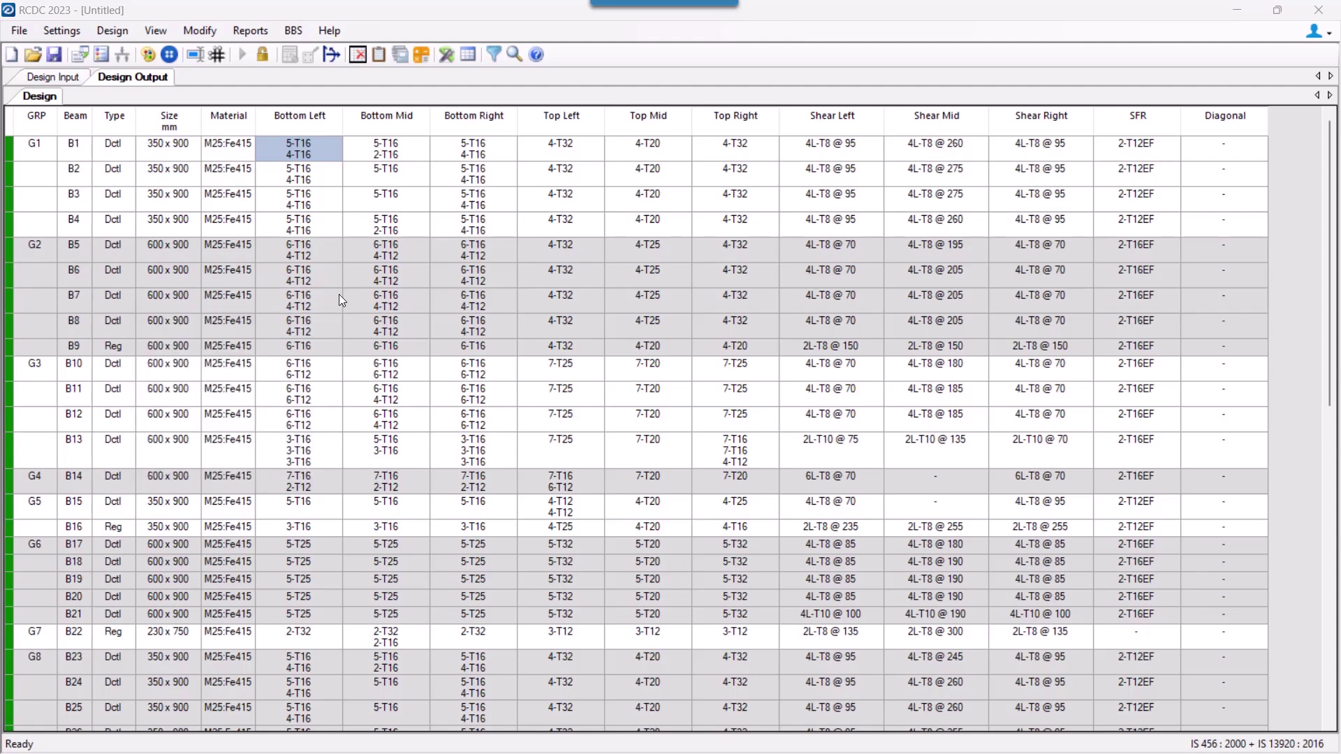
pyautogui.doubleClick(324, 149)
pyautogui.moveTo(124, 28); pyautogui.dragTo(531, 317)
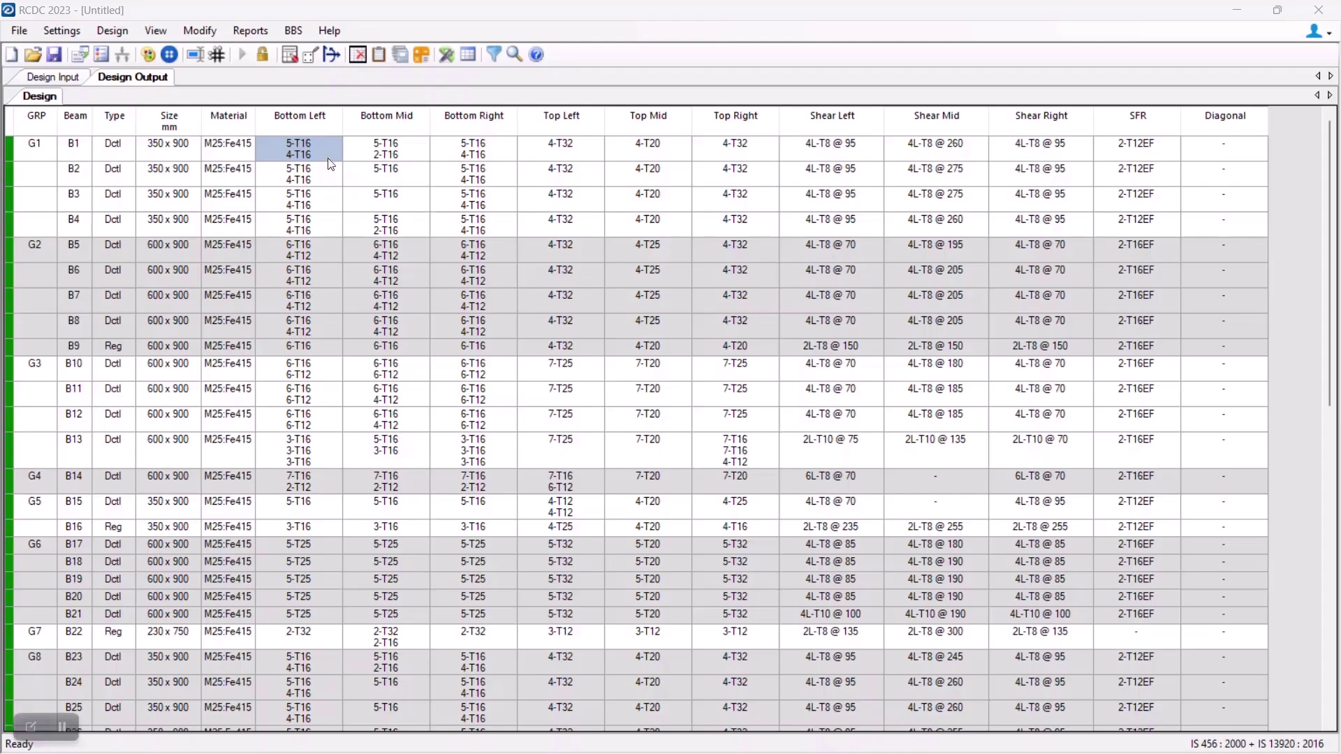
# - Redesign group G1 with 3 bottom bar layers and accept it, giving B1 bottom mid 5-T16 + 2-T16
pyautogui.rightClick(328, 150)
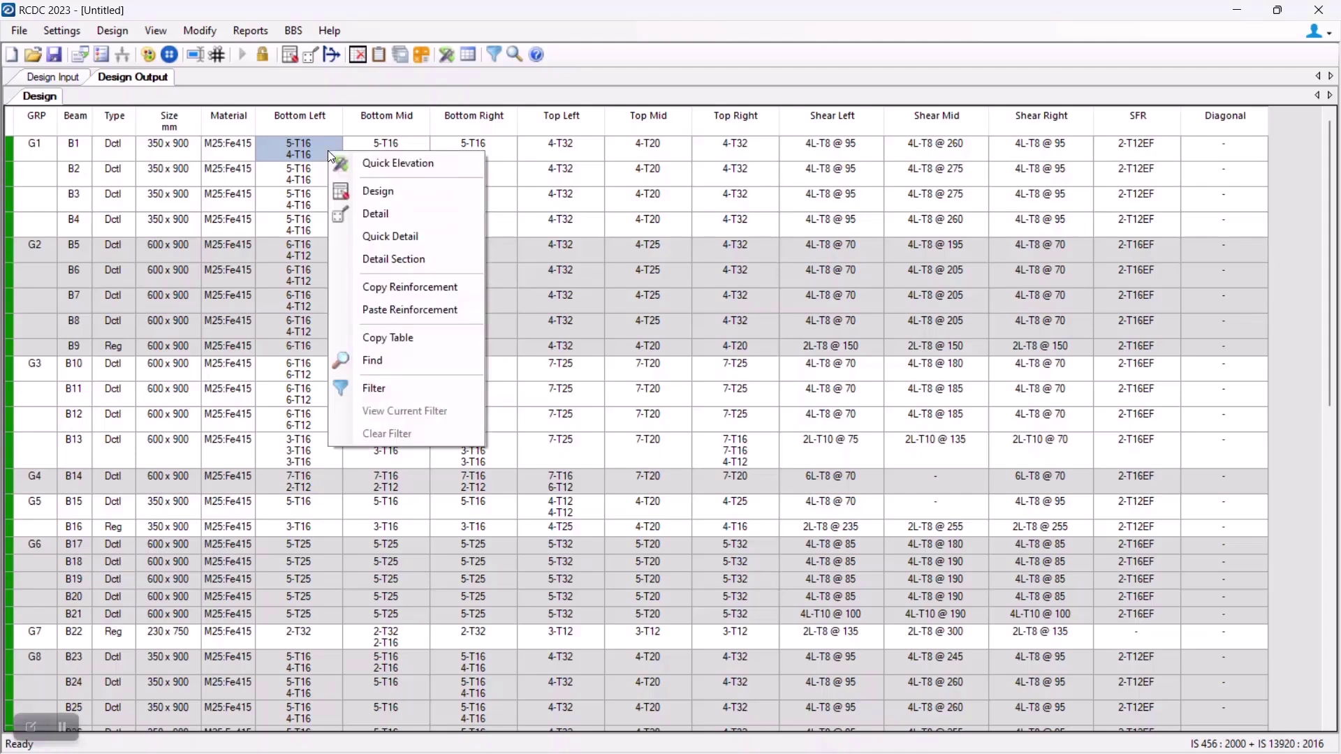
pyautogui.click(426, 192)
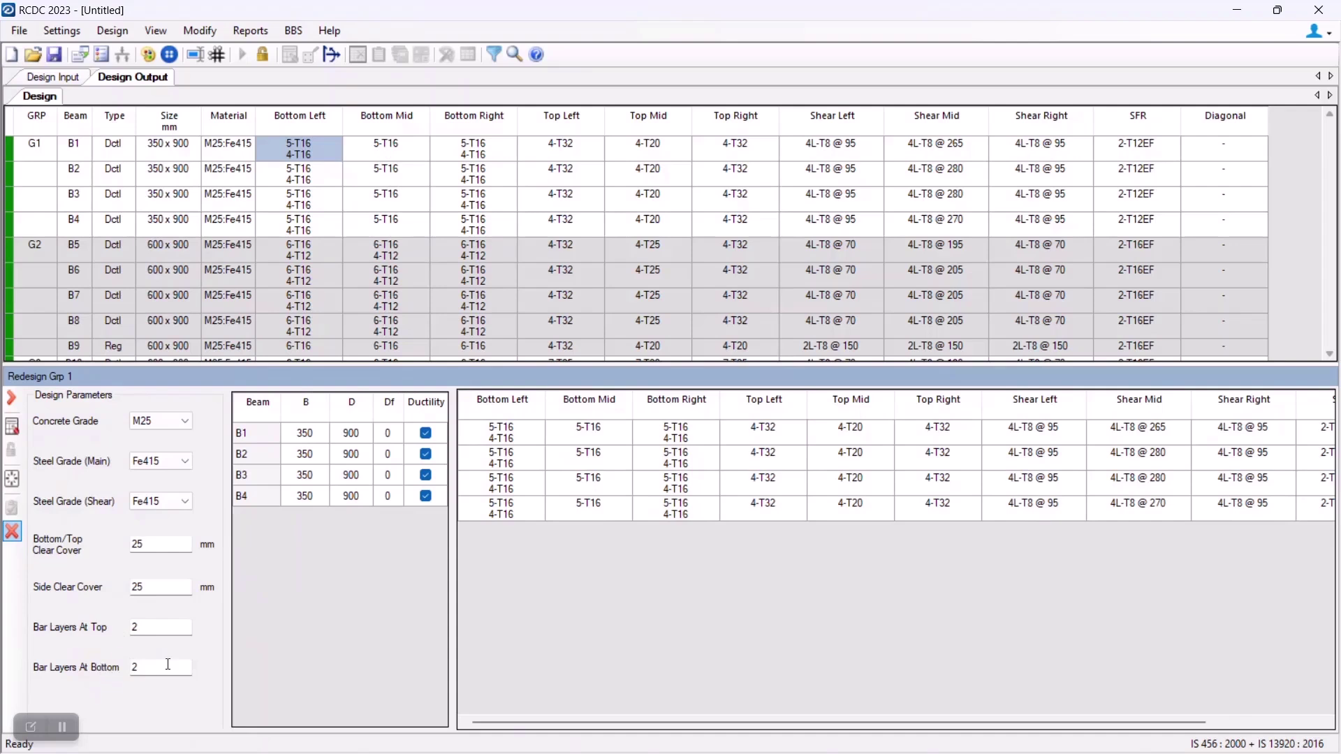
pyautogui.press('Tab')
pyautogui.write('3')
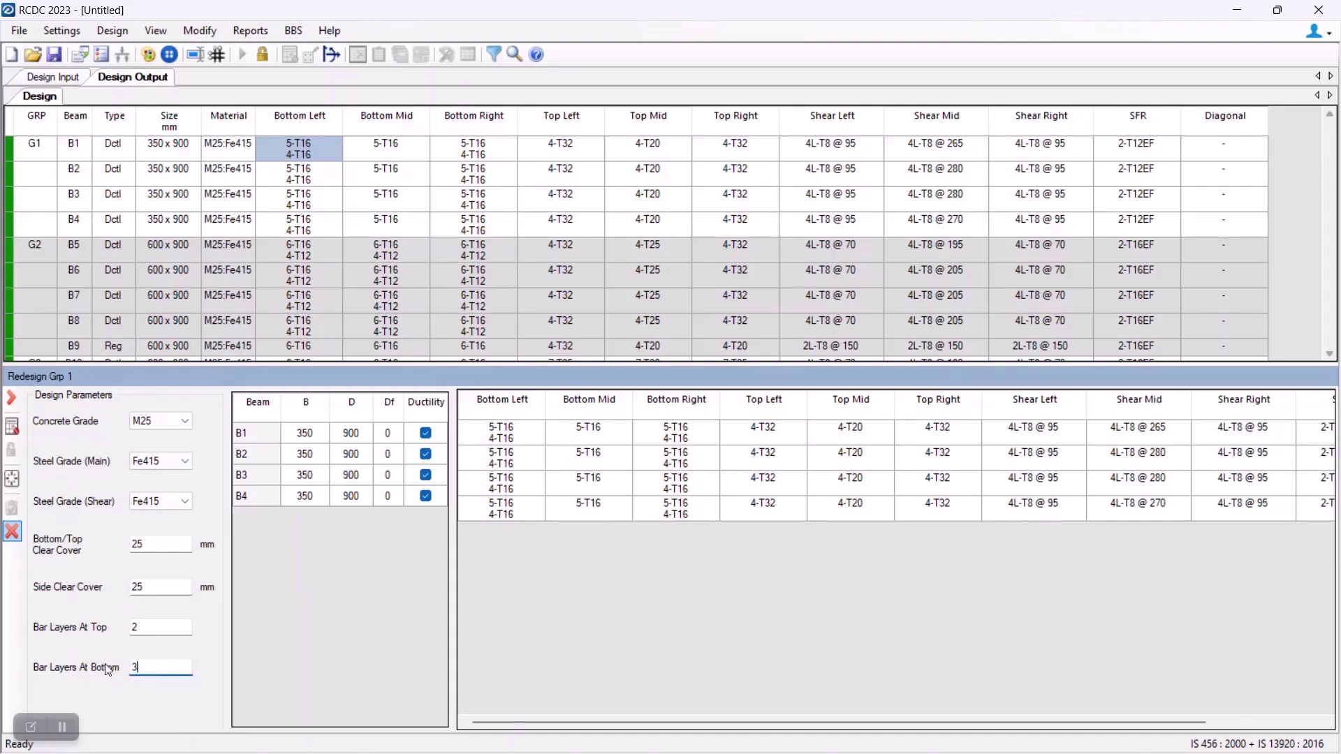
pyautogui.click(13, 426)
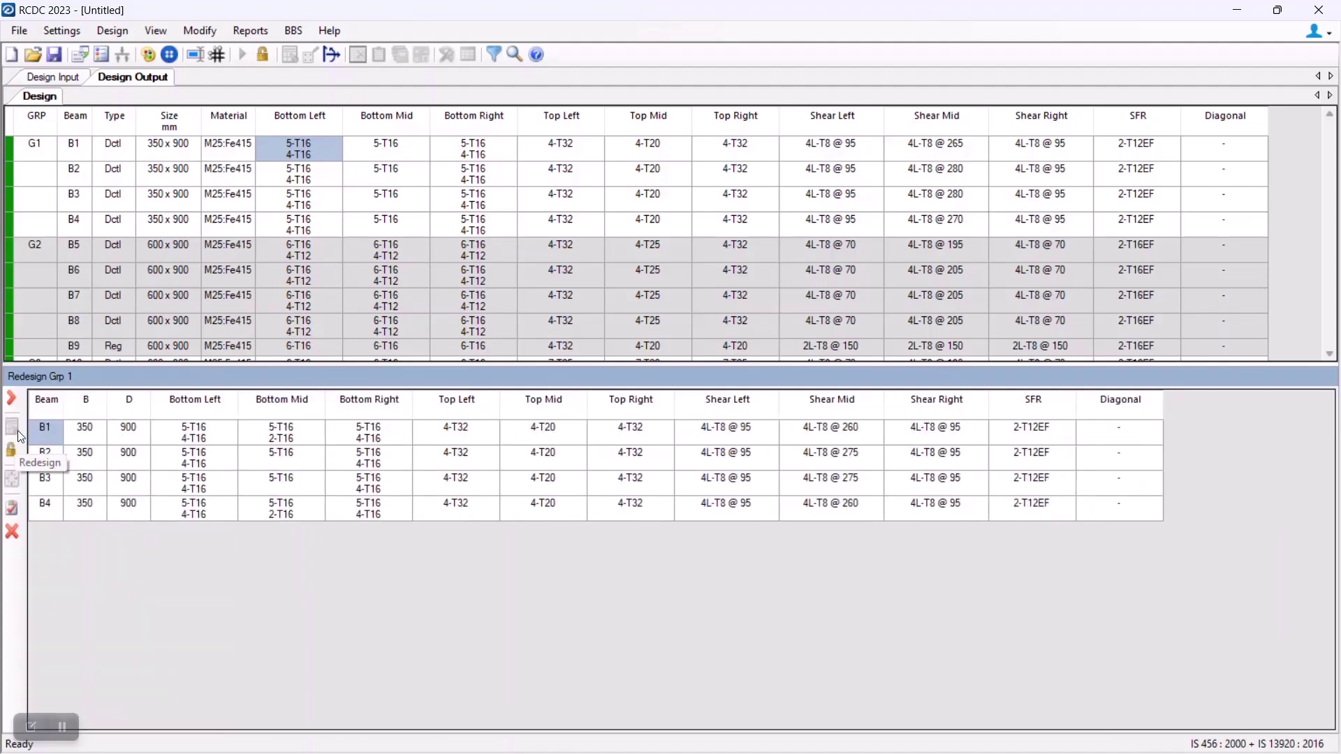
pyautogui.click(12, 508)
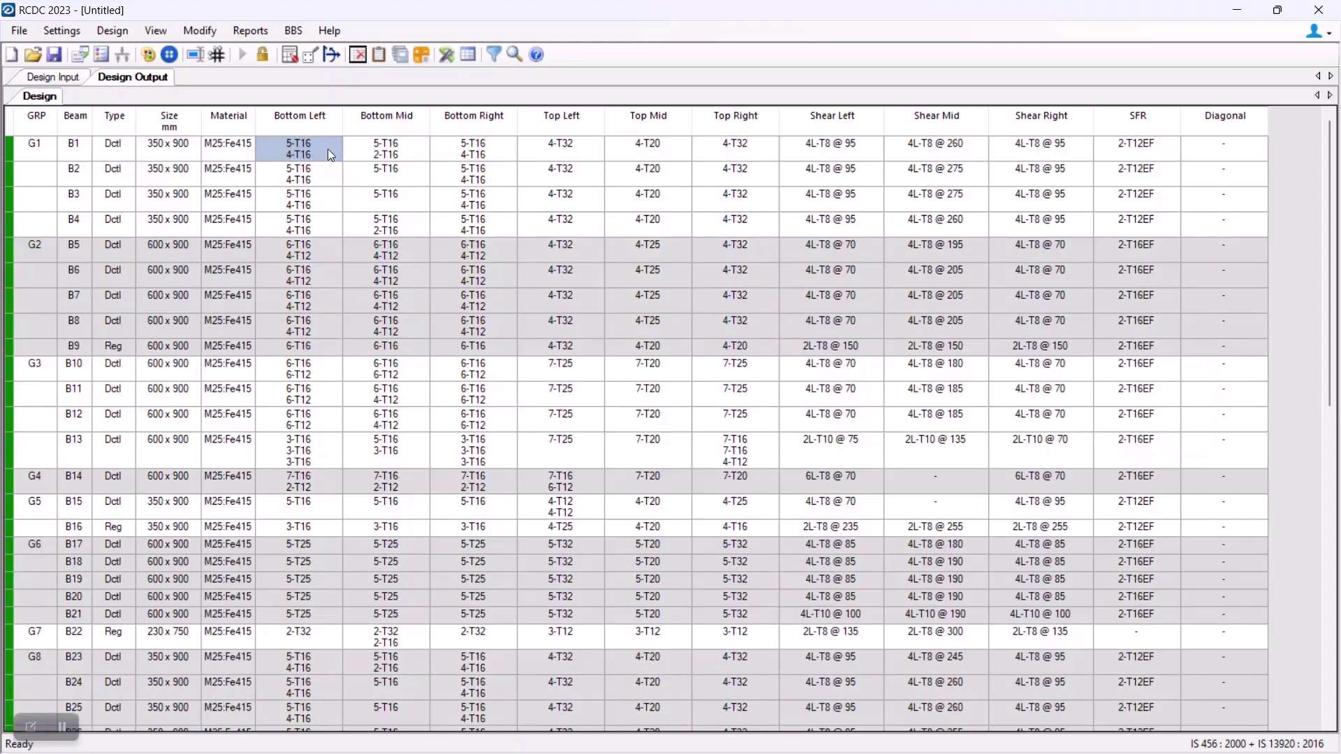
pyautogui.click(82, 150)
pyautogui.click(301, 158)
pyautogui.rightClick(322, 153)
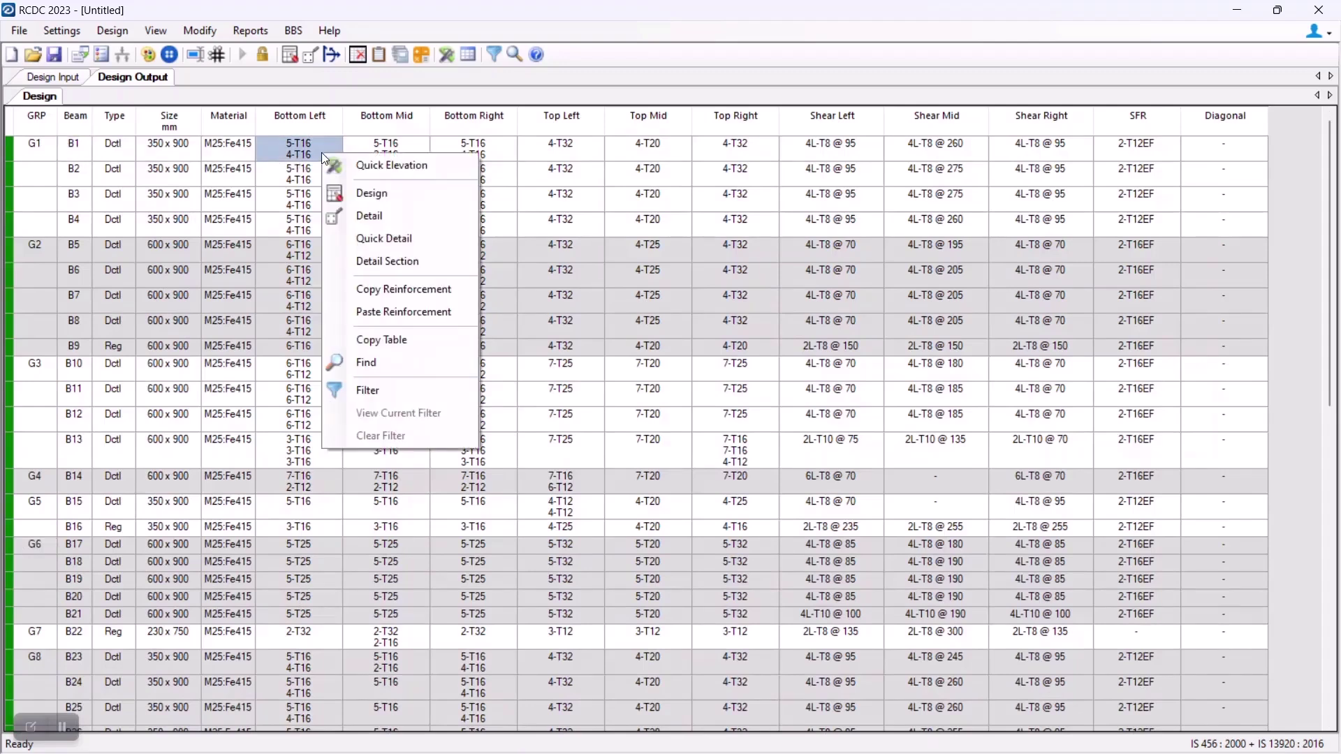
pyautogui.click(410, 262)
pyautogui.moveTo(120, 19); pyautogui.dragTo(528, 223)
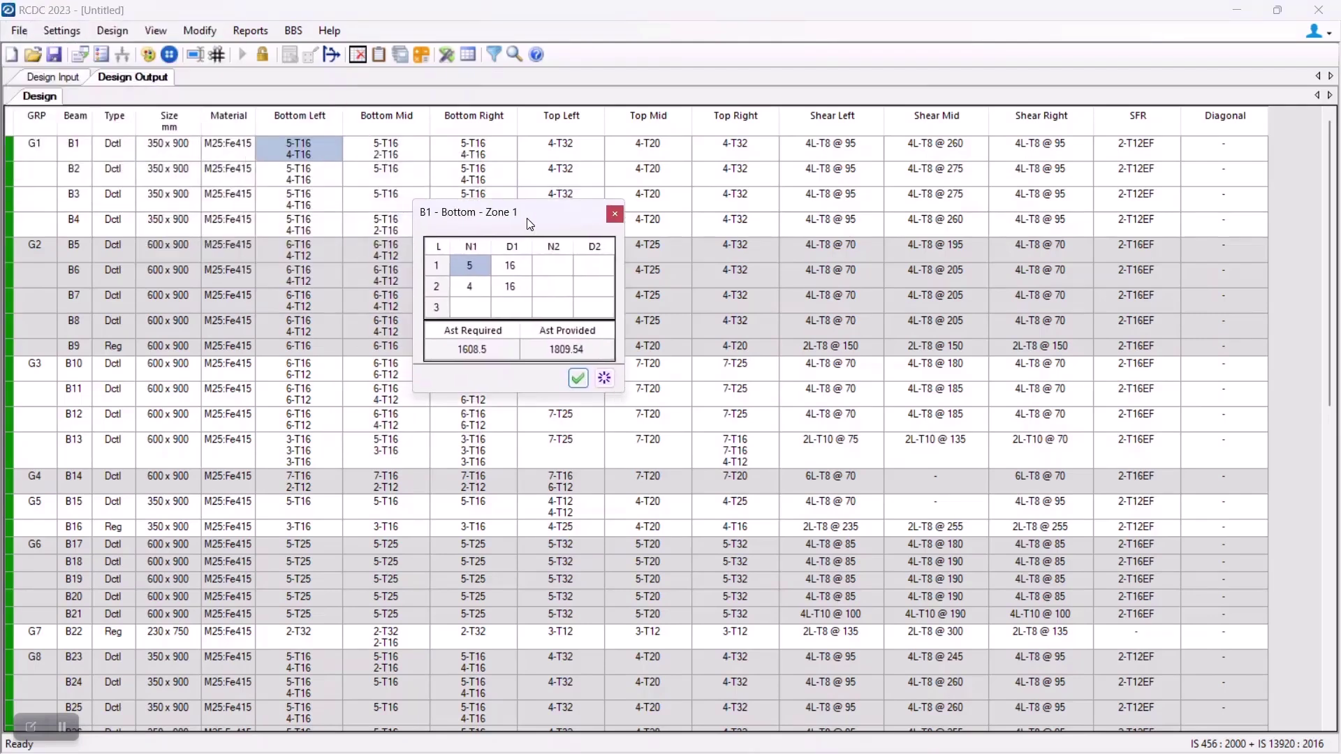
pyautogui.click(436, 286)
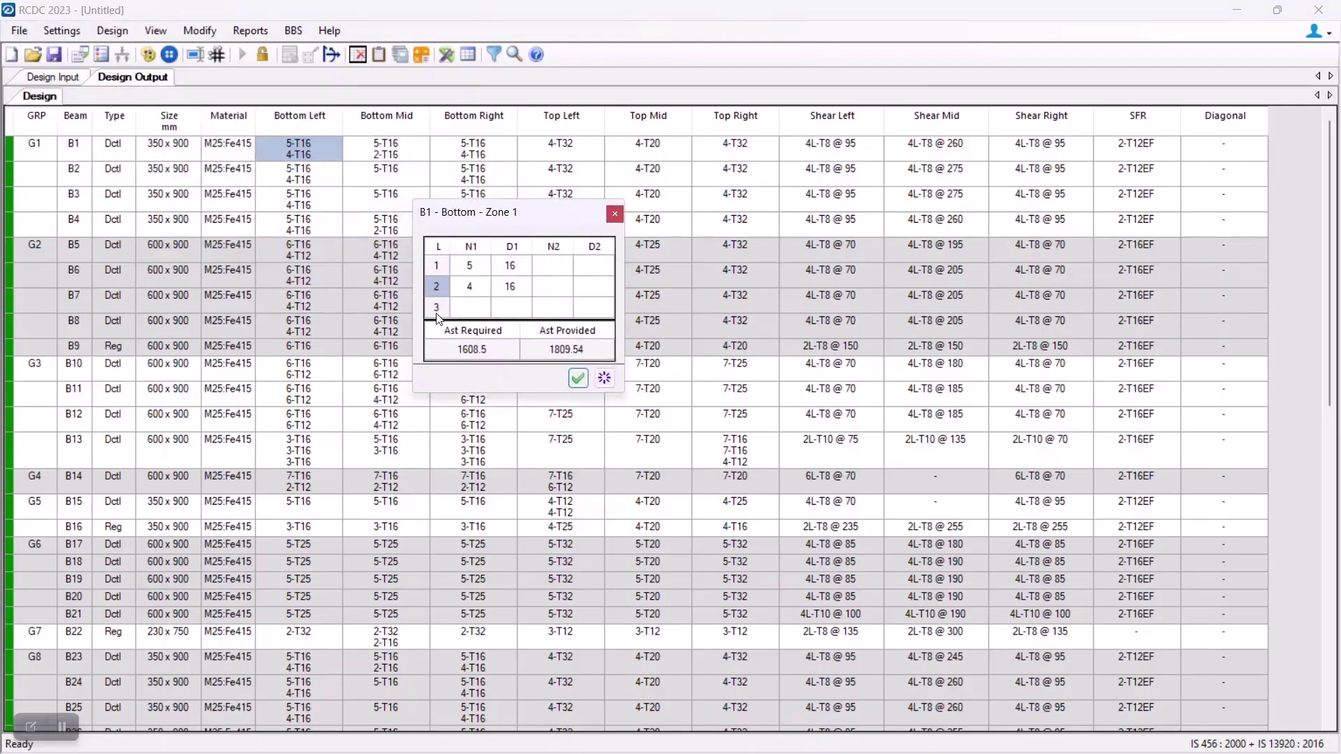
pyautogui.click(437, 309)
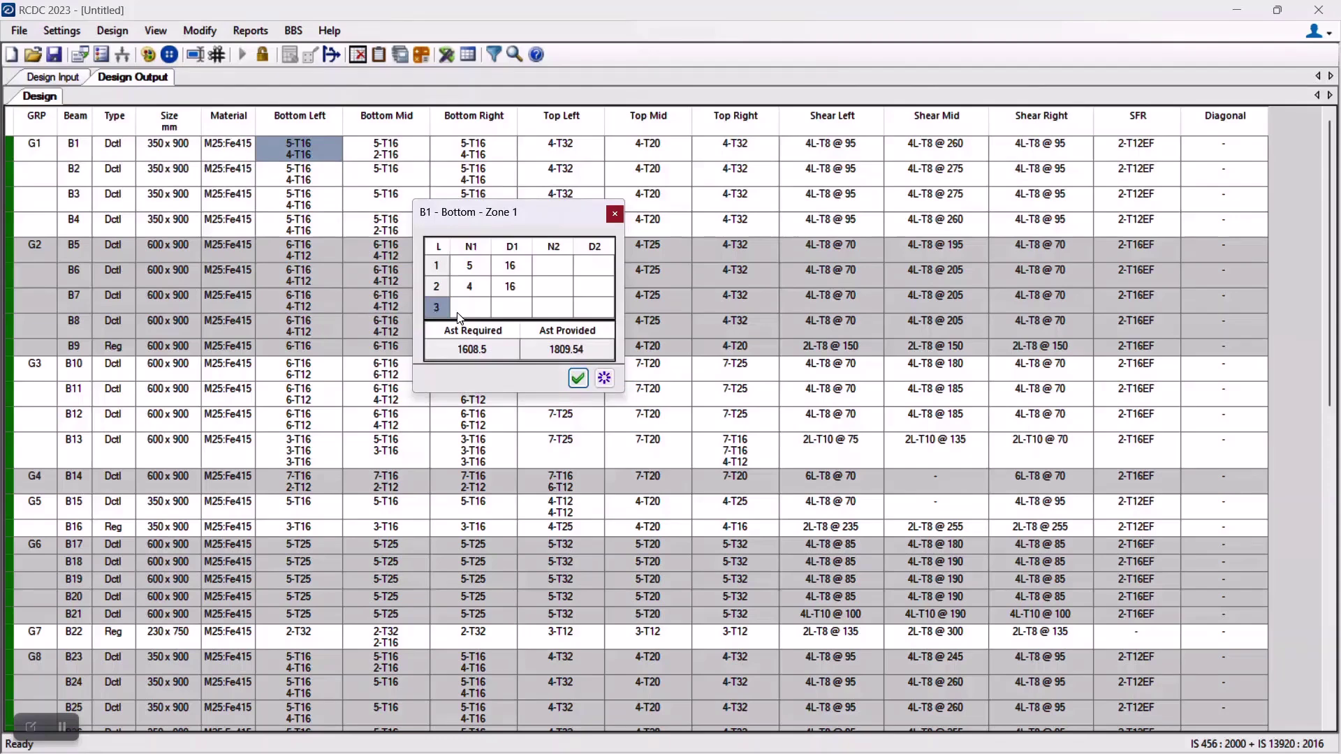
pyautogui.press('Escape')
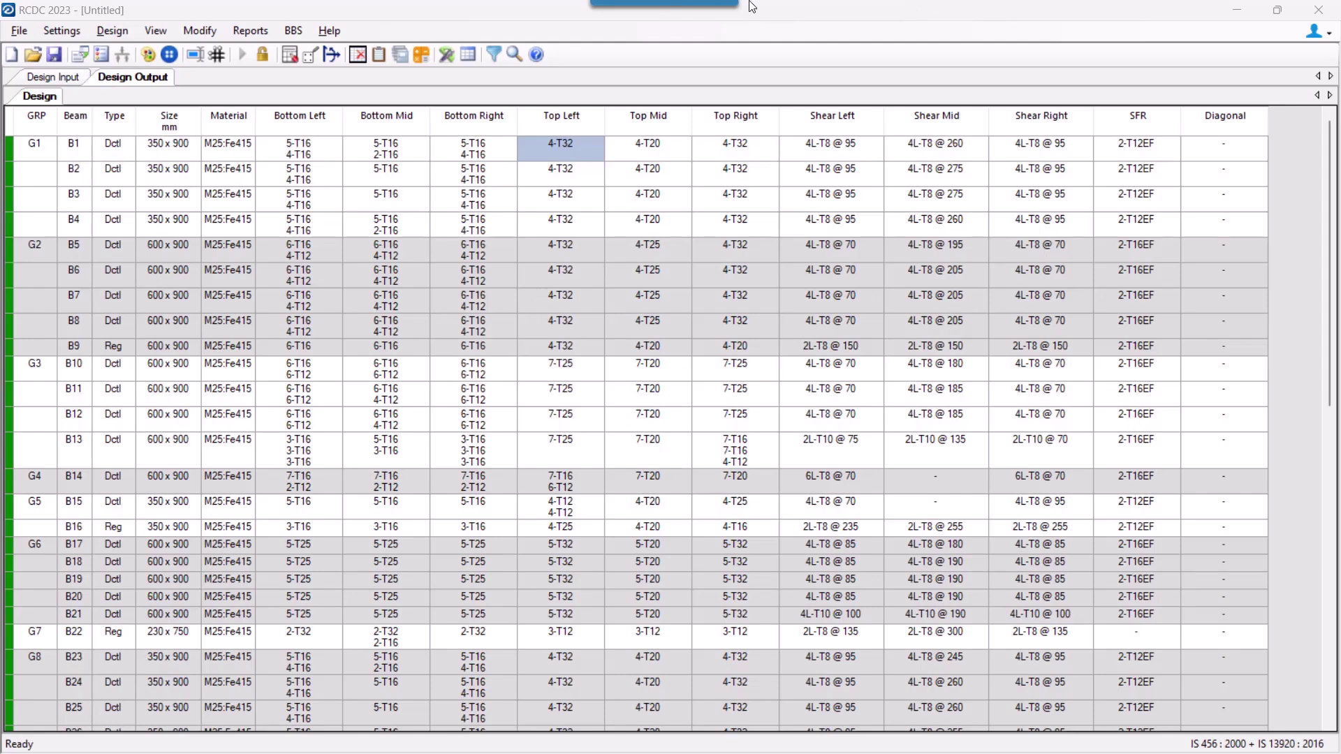
pyautogui.rightClick(592, 149)
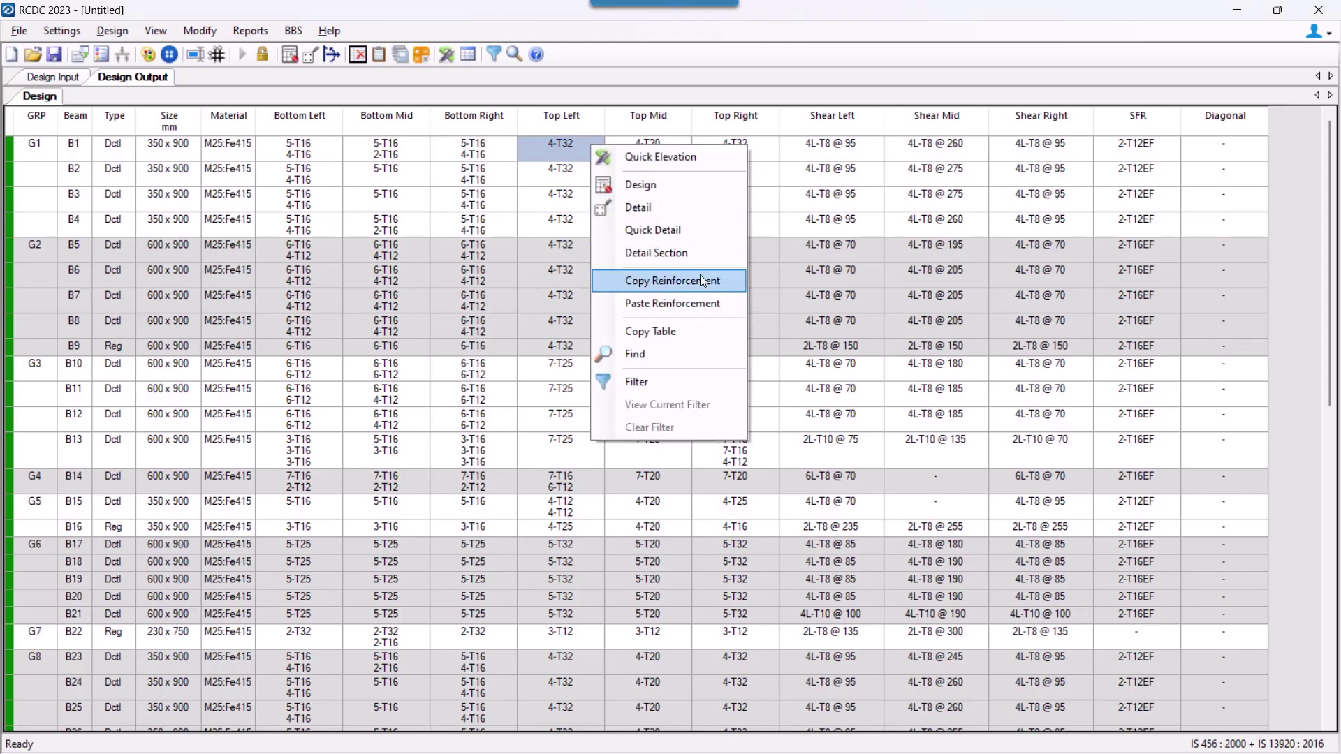
pyautogui.click(553, 152)
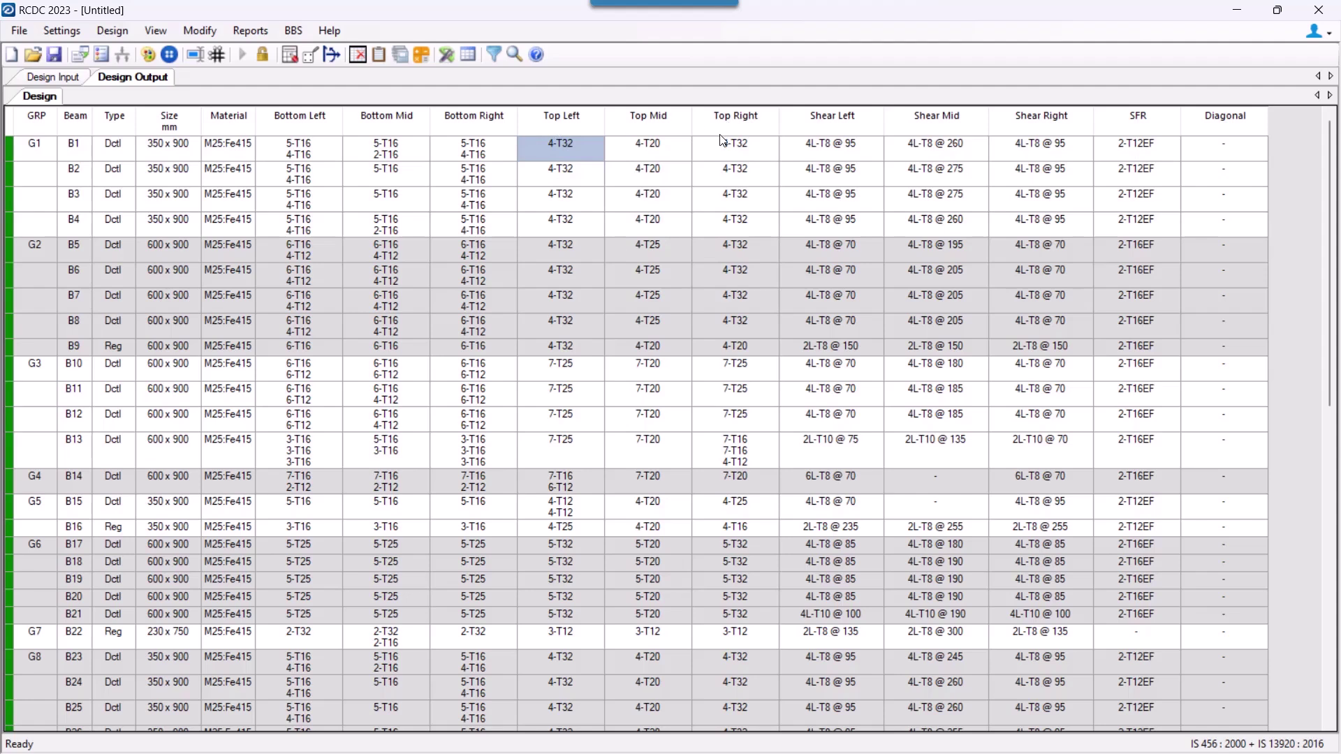
pyautogui.click(81, 145)
pyautogui.doubleClick(594, 145)
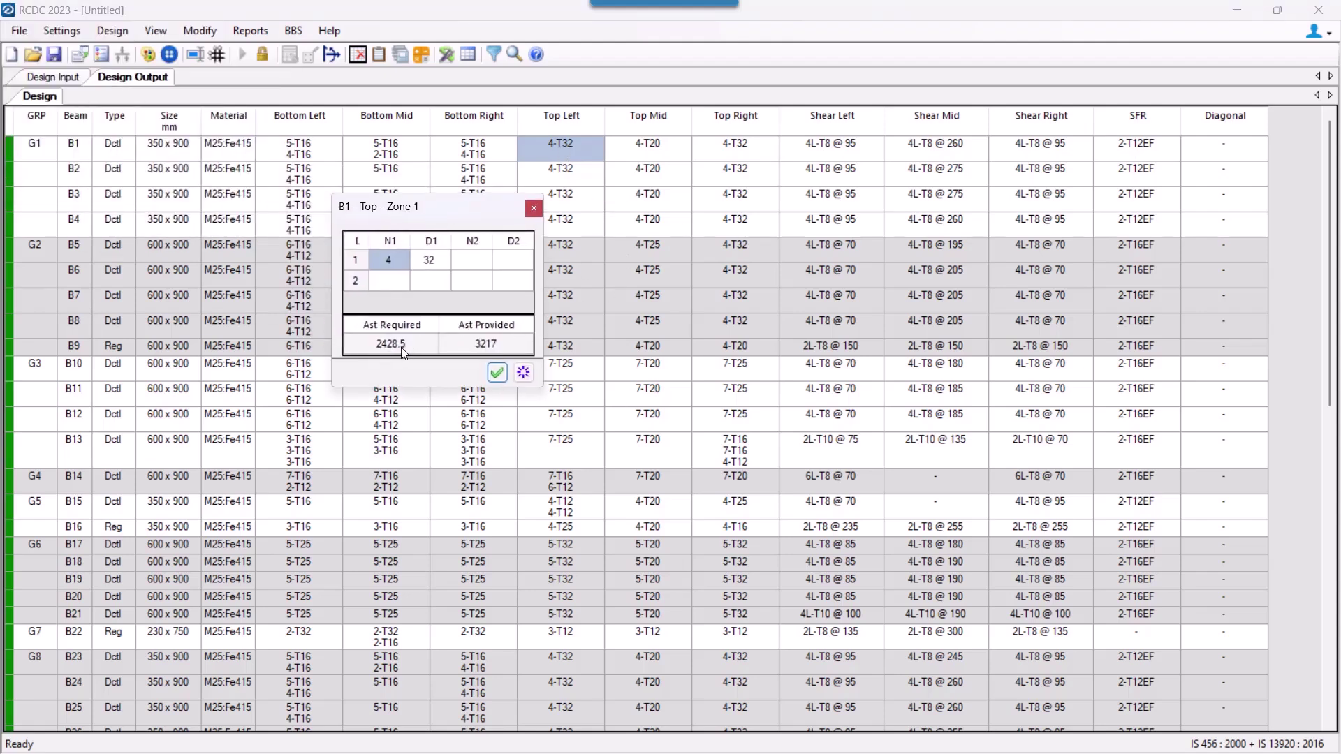
pyautogui.doubleClick(668, 150)
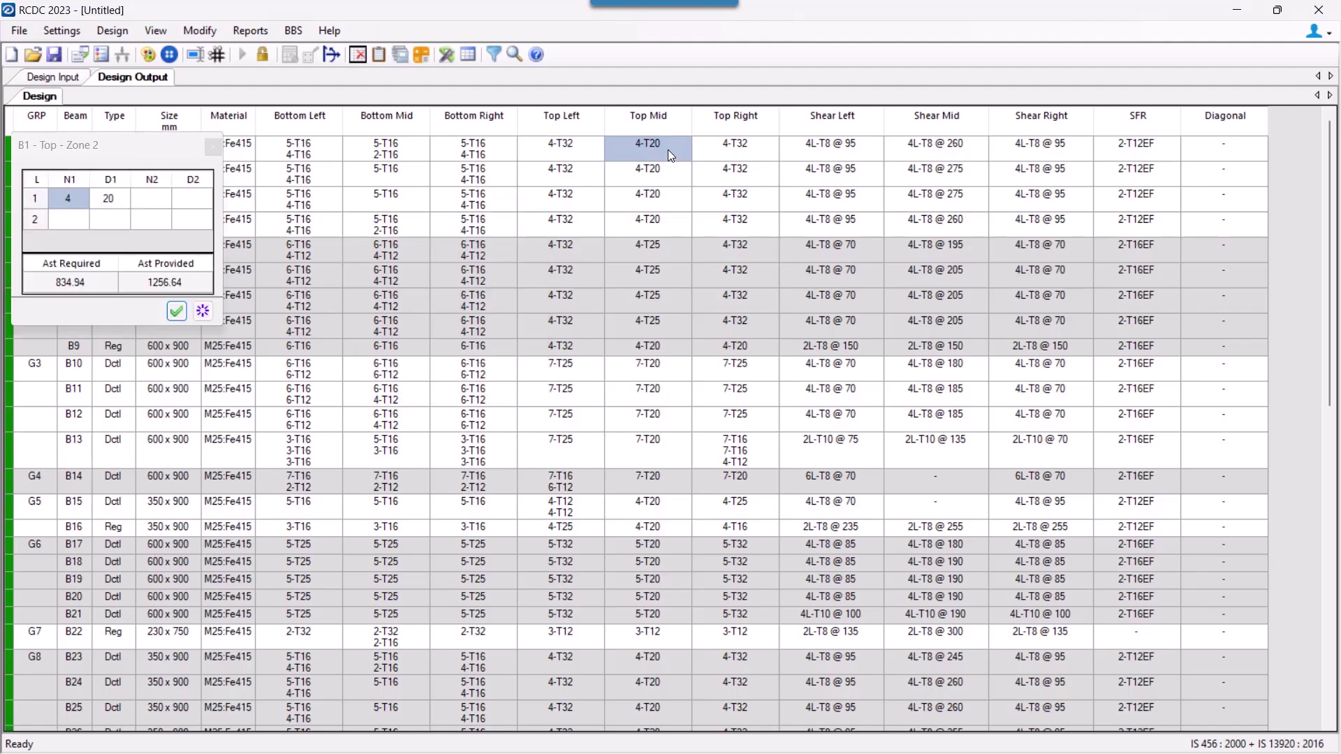
pyautogui.doubleClick(770, 151)
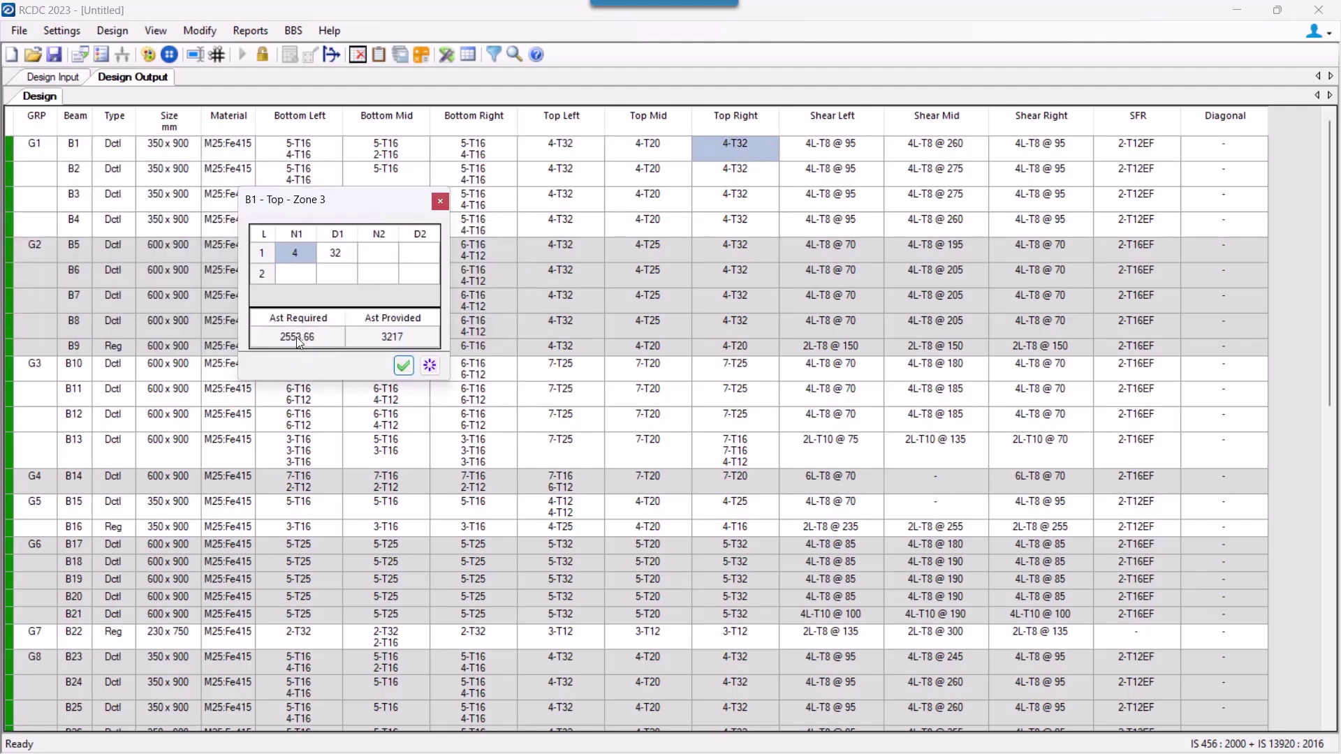
pyautogui.click(441, 201)
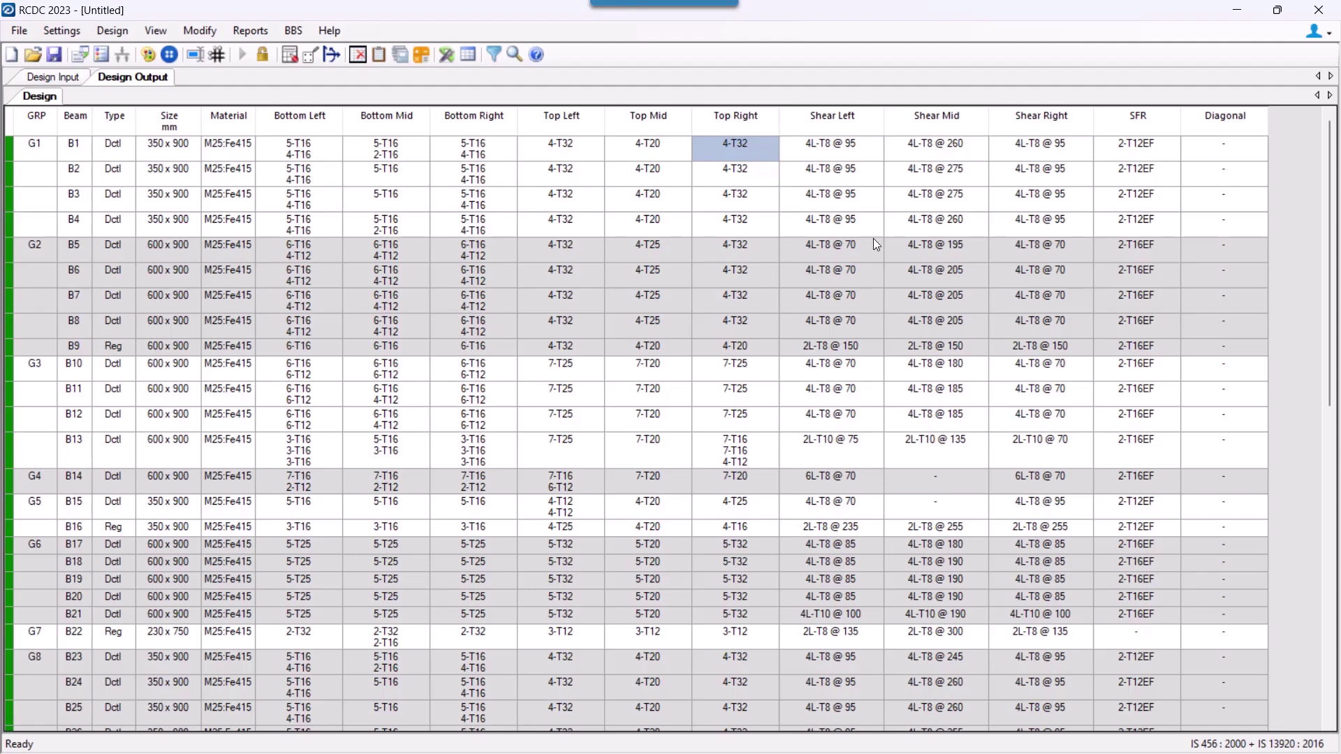
# - Copy B1's 4-T20 top mid reinforcement and paste it into the top left zone
pyautogui.click(641, 151)
pyautogui.rightClick(641, 152)
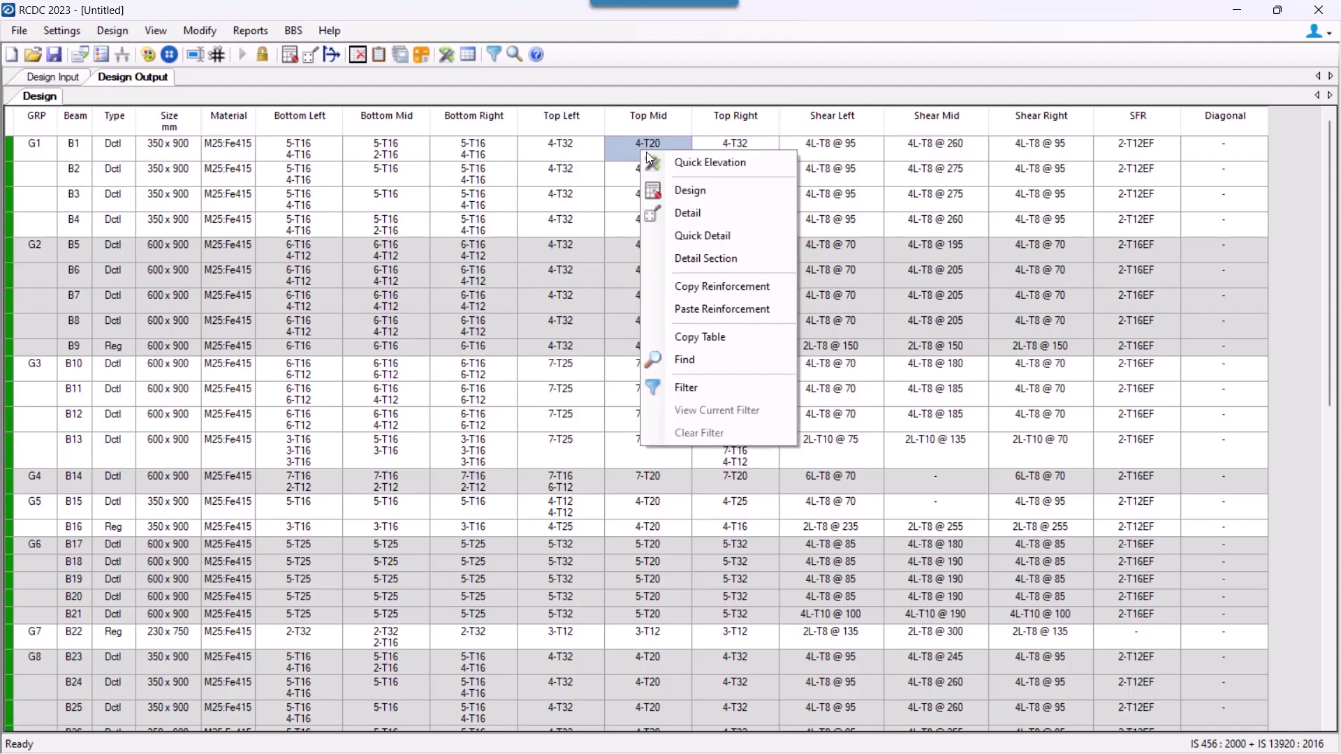
pyautogui.click(728, 283)
pyautogui.click(550, 149)
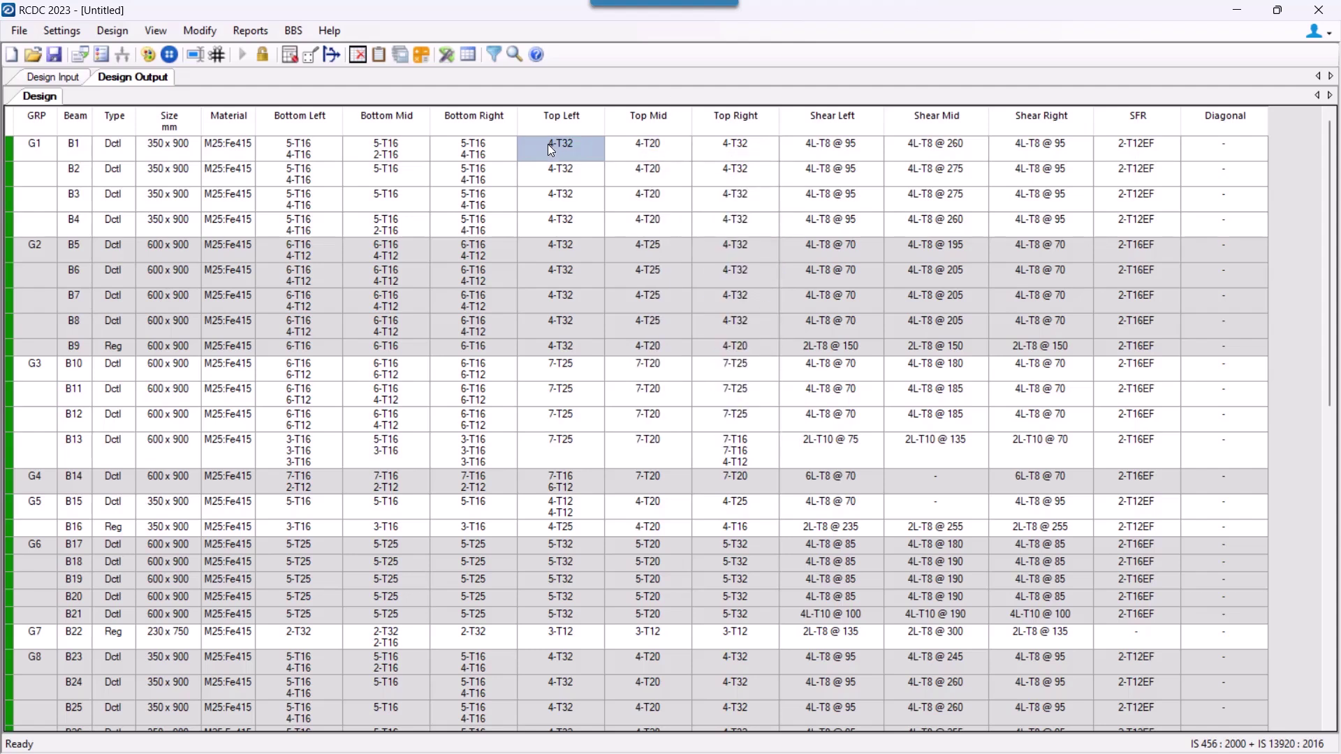
pyautogui.rightClick(548, 144)
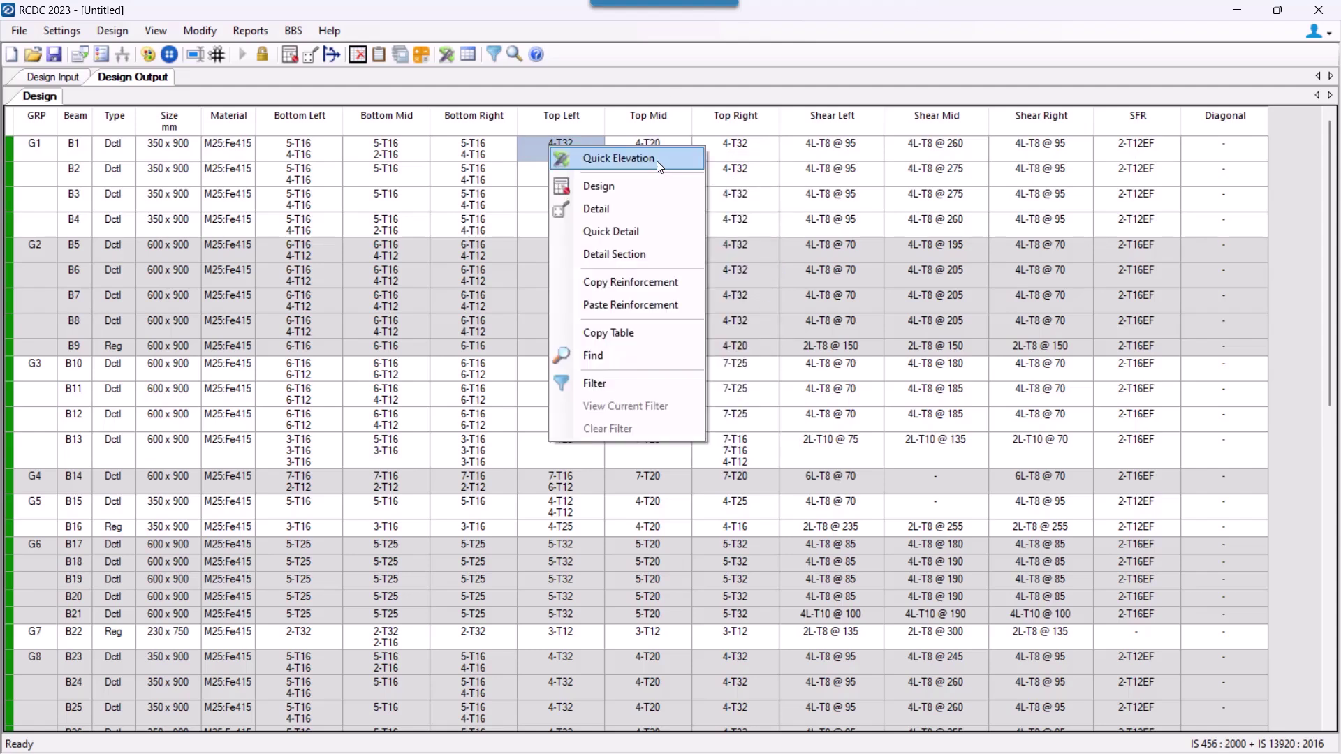
pyautogui.click(673, 307)
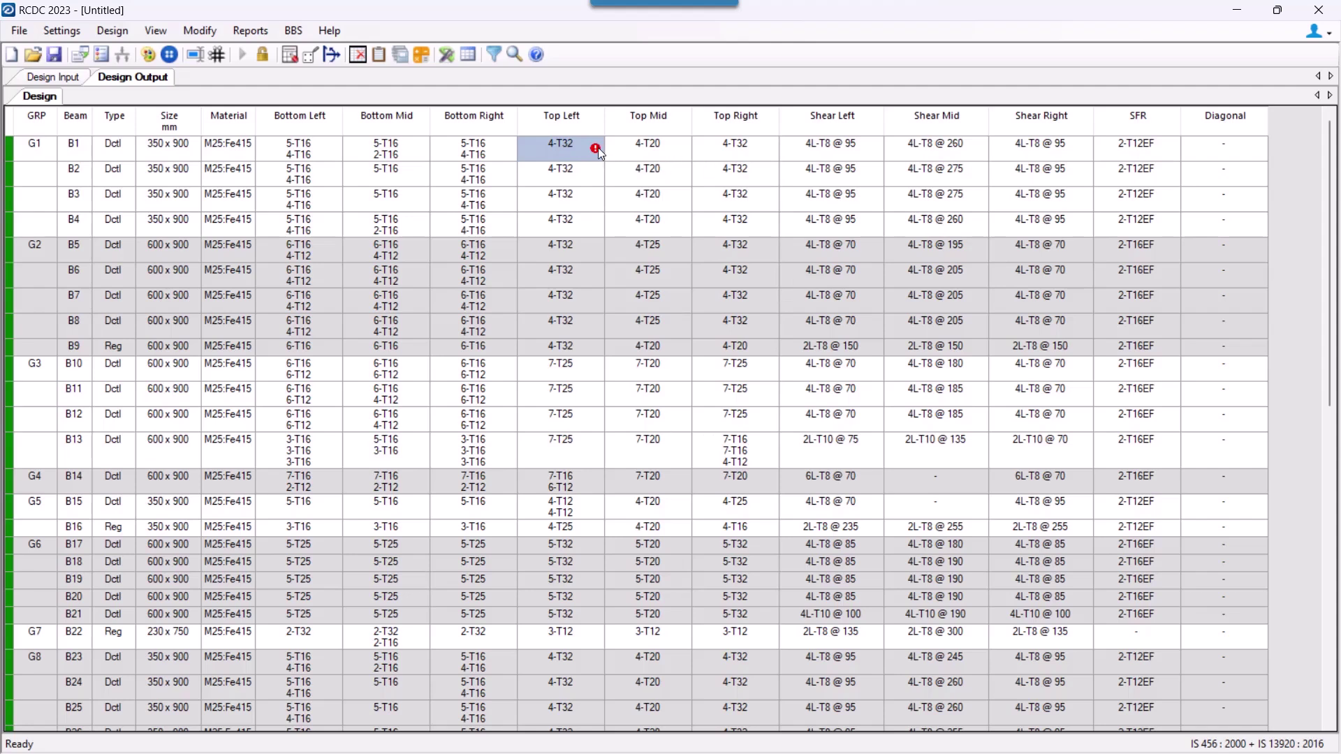
pyautogui.moveTo(600, 153)
# - Copy B1's 4-T32 top left bars into the top mid zone, then review its bottom bars
pyautogui.rightClick(566, 148)
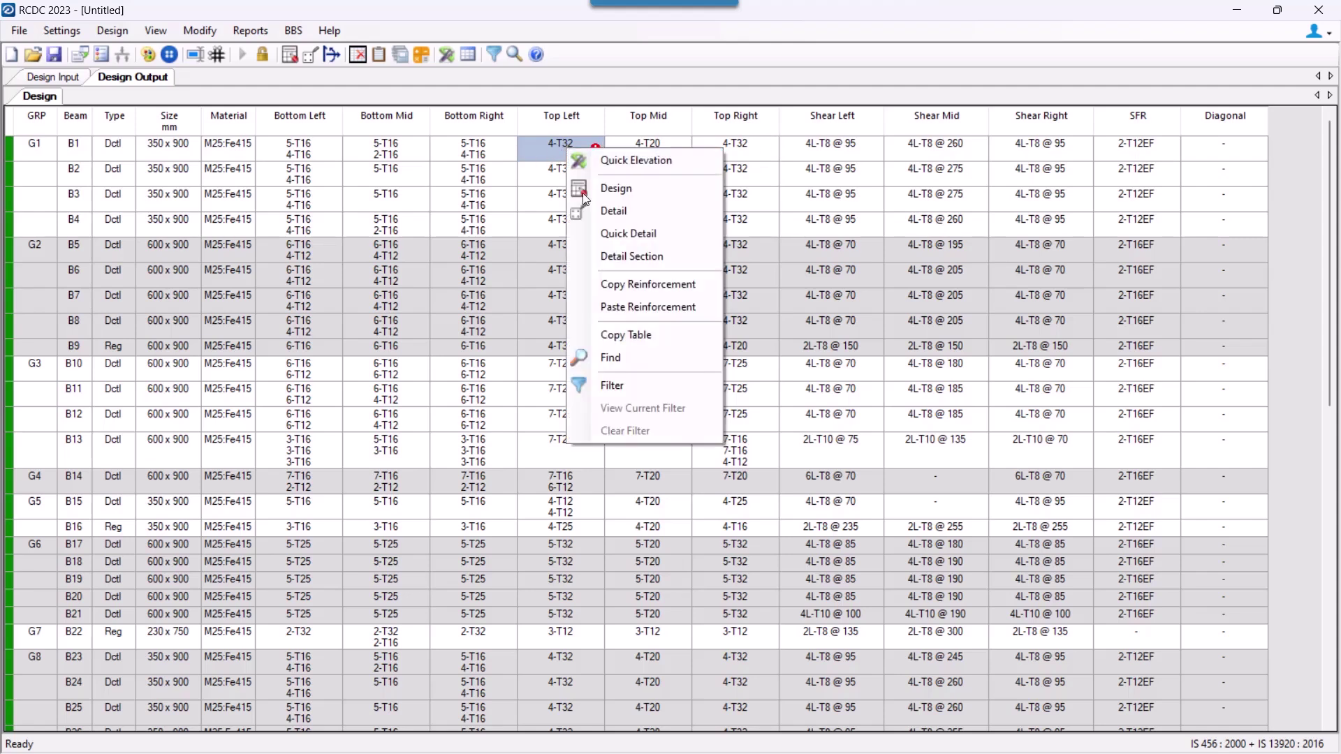
pyautogui.click(603, 283)
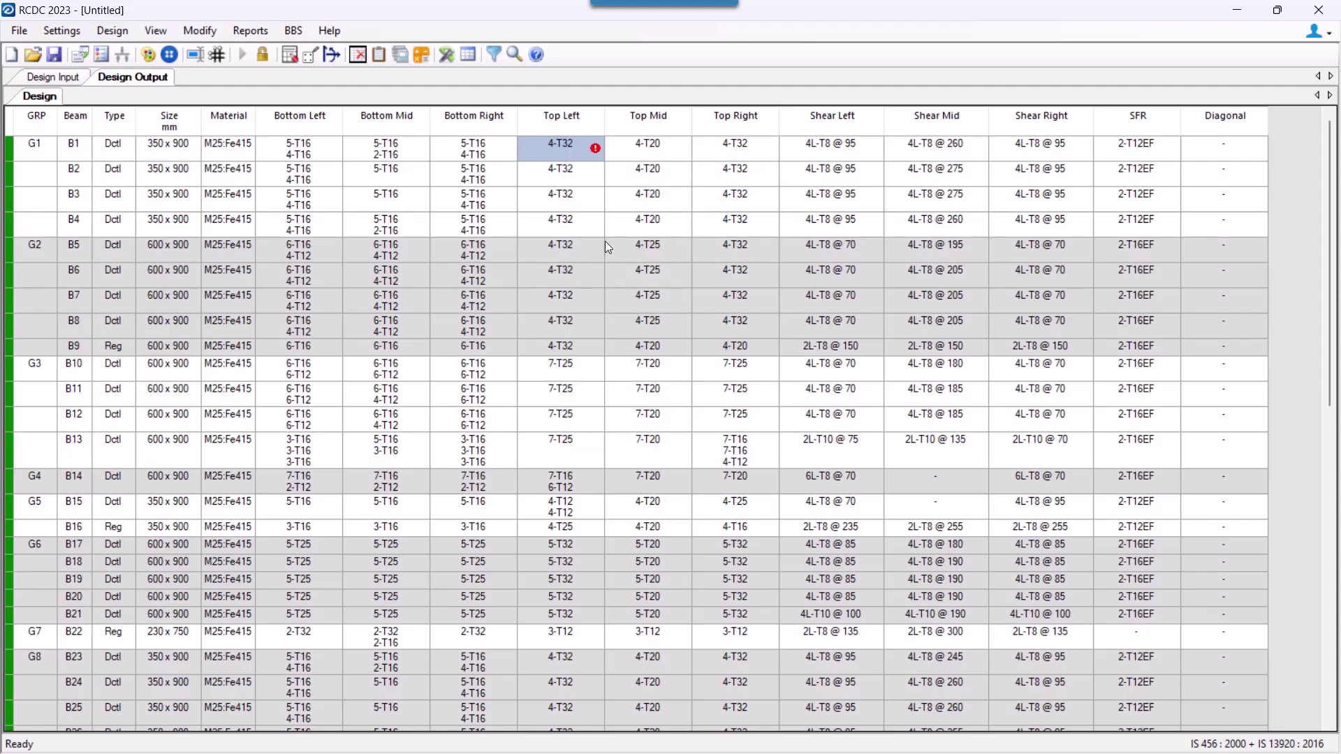
pyautogui.click(665, 145)
pyautogui.rightClick(665, 145)
pyautogui.click(748, 303)
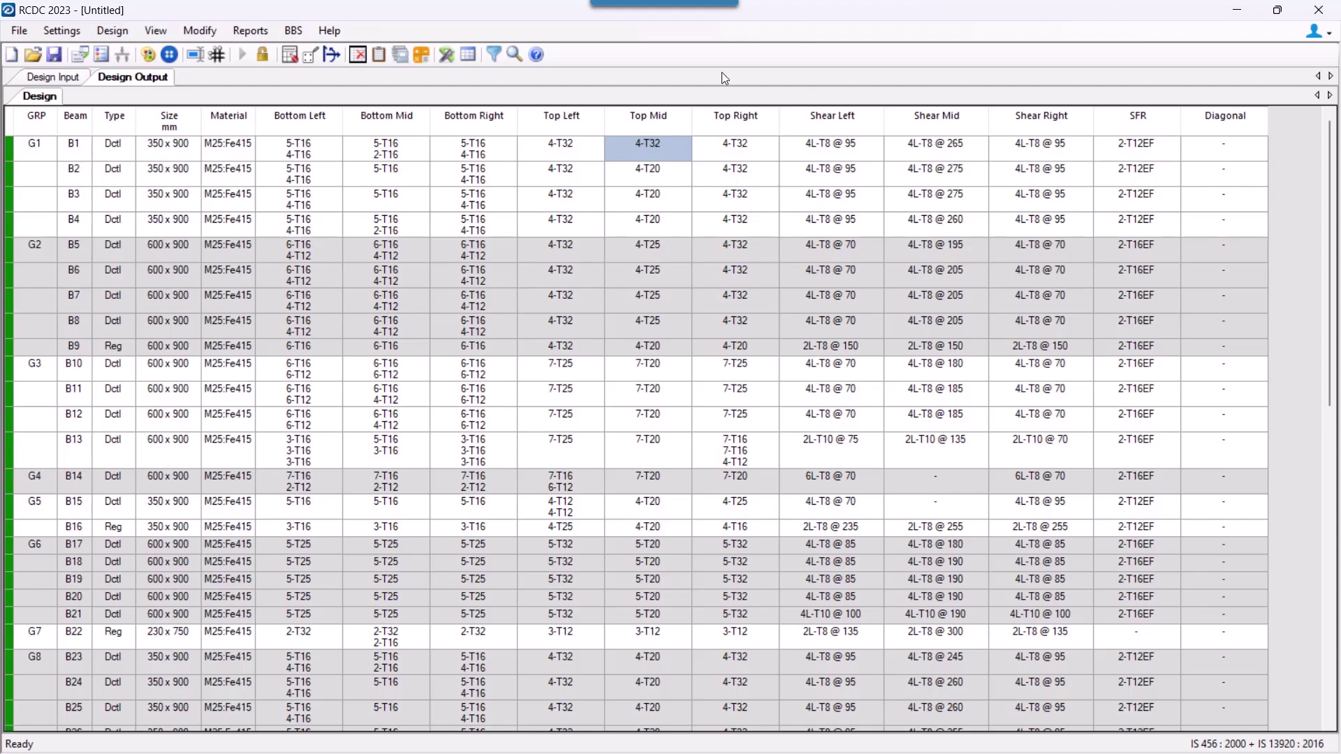
pyautogui.click(300, 151)
pyautogui.click(404, 154)
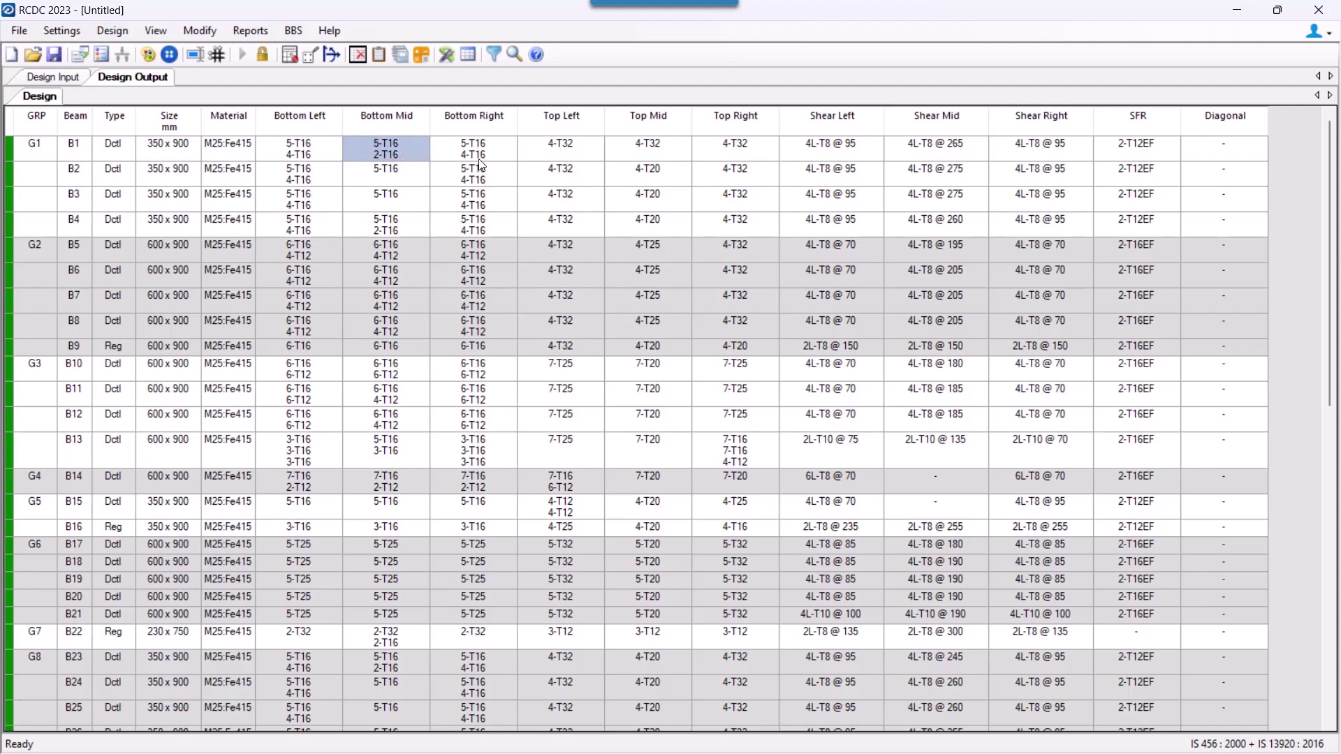
pyautogui.click(481, 153)
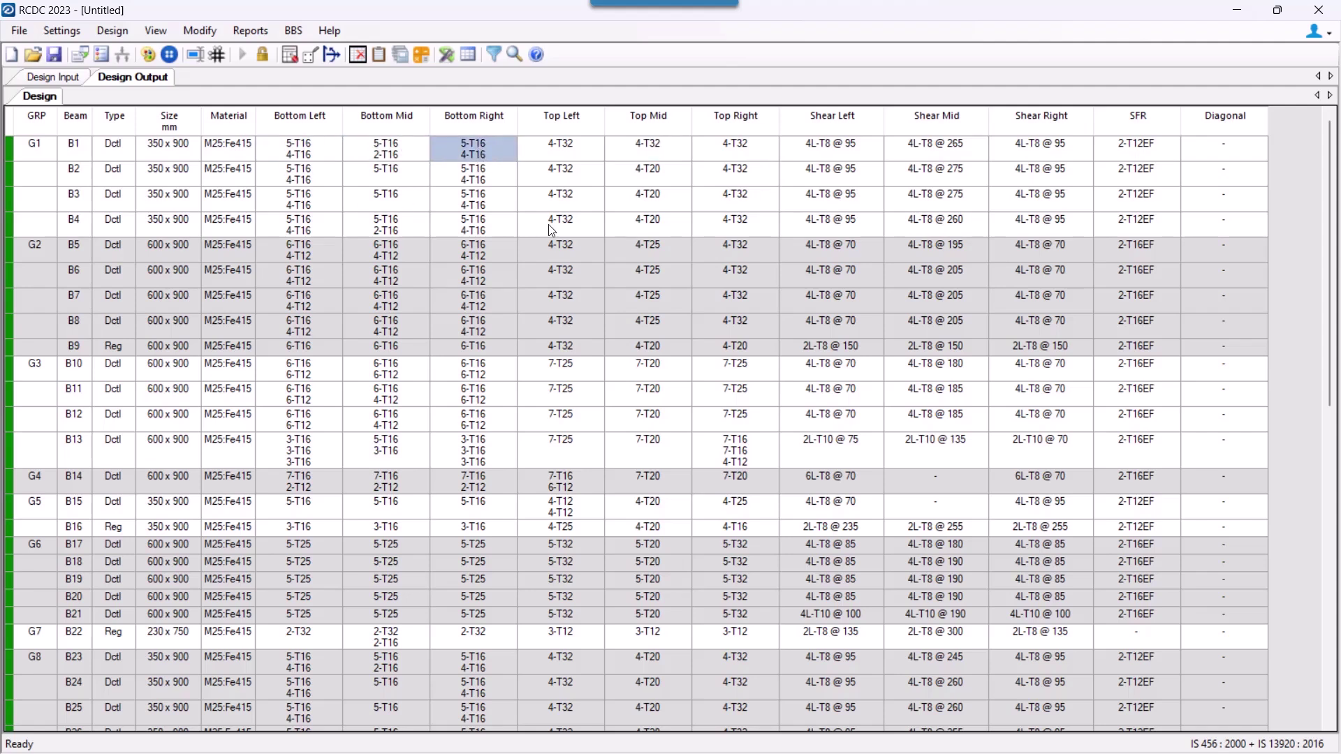
# - Review B1's top right, shear and bottom left reinforcement, then rerun the beam design
pyautogui.click(745, 151)
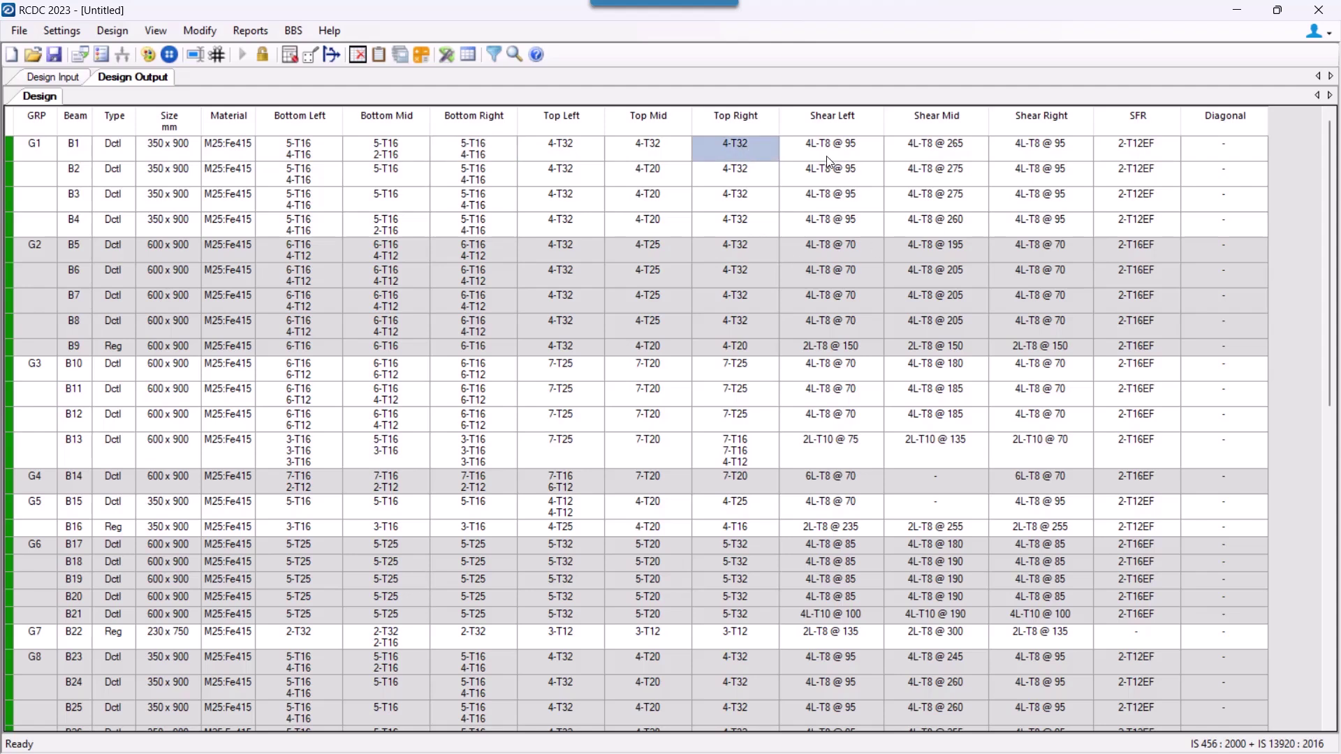
pyautogui.click(807, 158)
pyautogui.click(958, 157)
pyautogui.click(1027, 155)
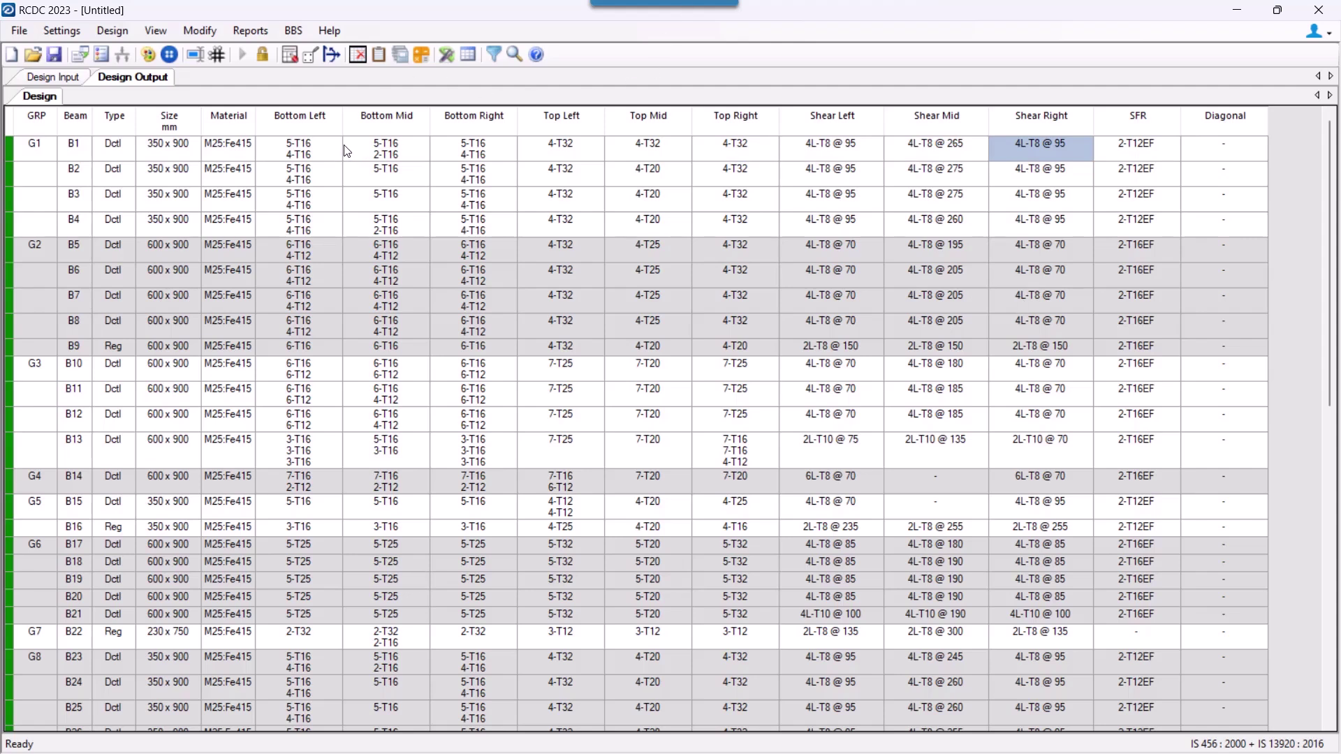
pyautogui.click(857, 146)
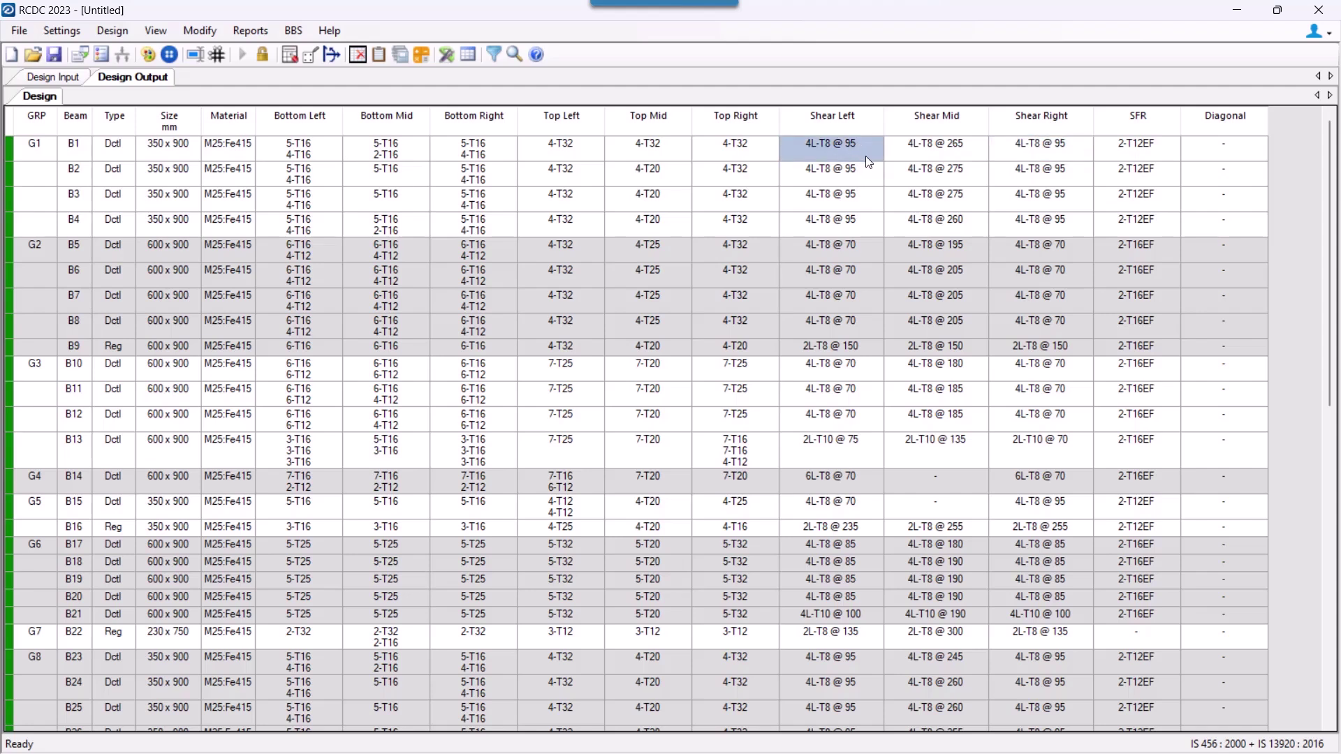
pyautogui.click(328, 149)
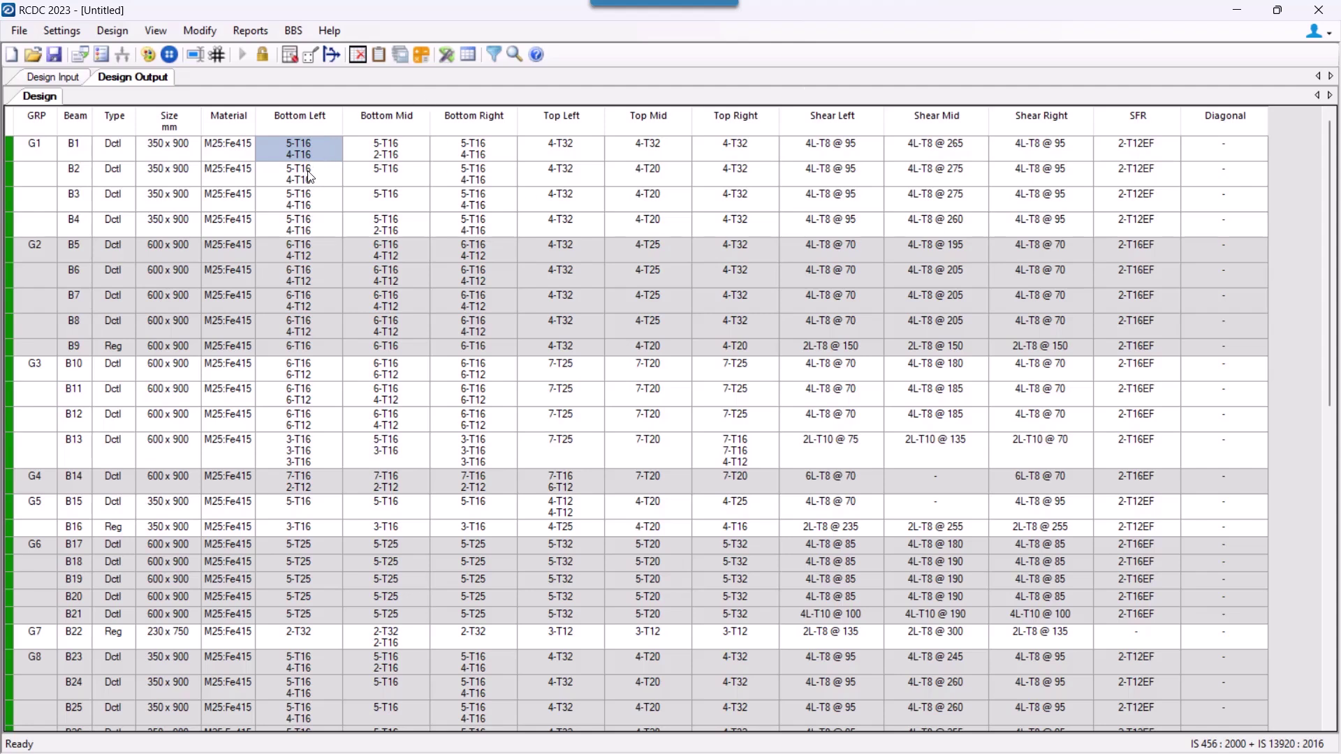
pyautogui.click(867, 151)
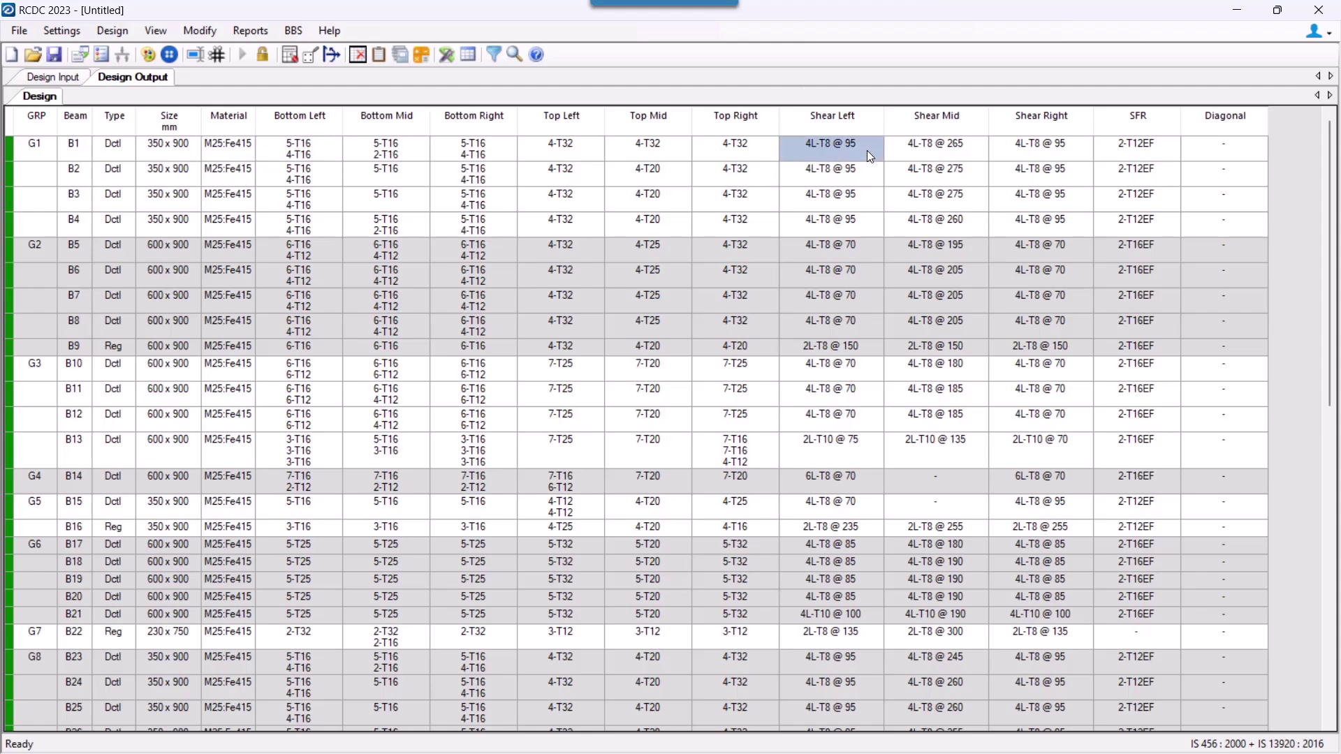
pyautogui.click(324, 151)
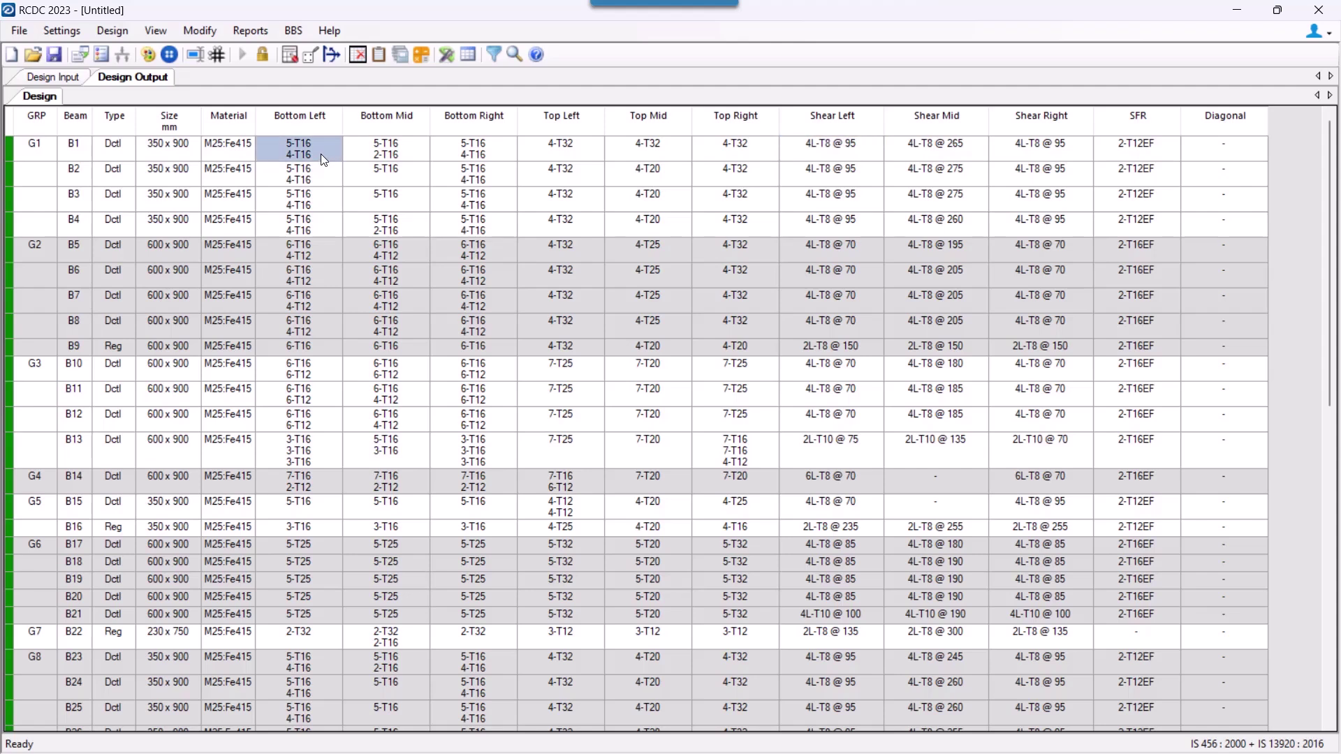
pyautogui.press('Down')
pyautogui.press('Down')
pyautogui.press('Down')
pyautogui.press('Down')
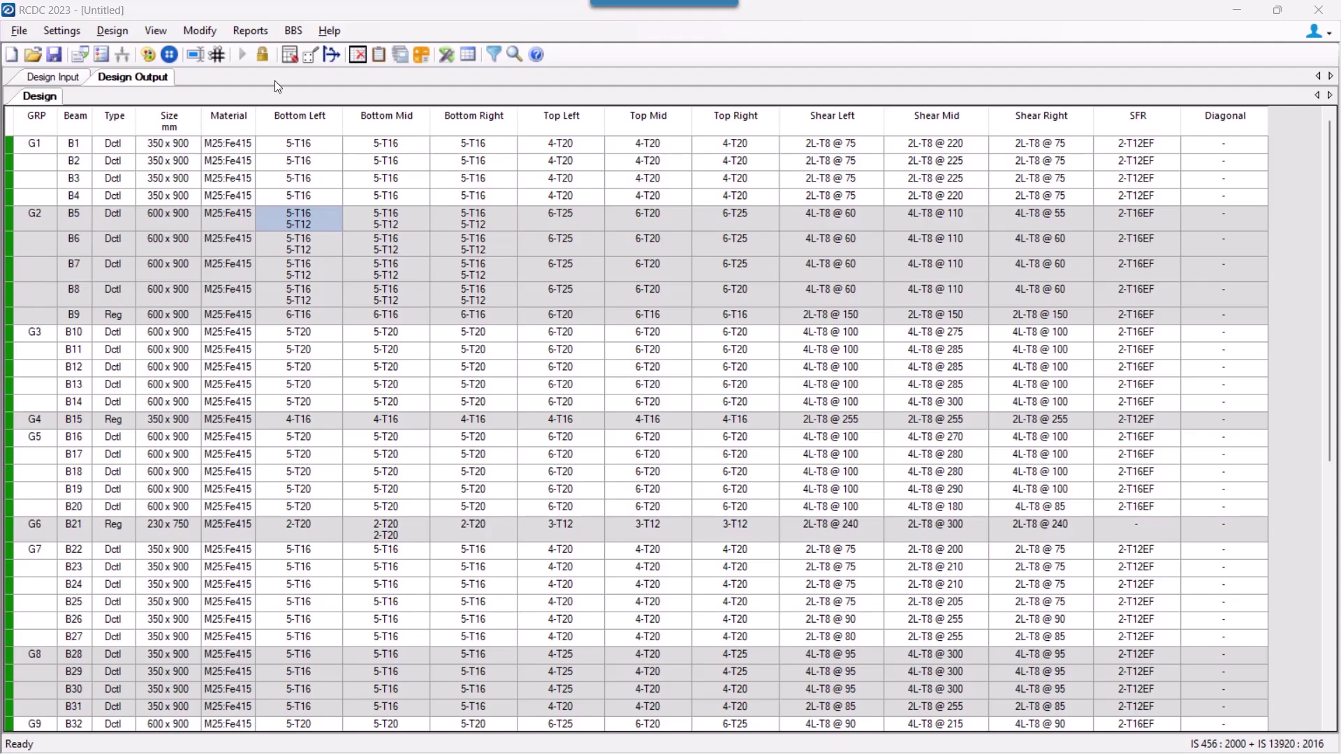
pyautogui.click(205, 31)
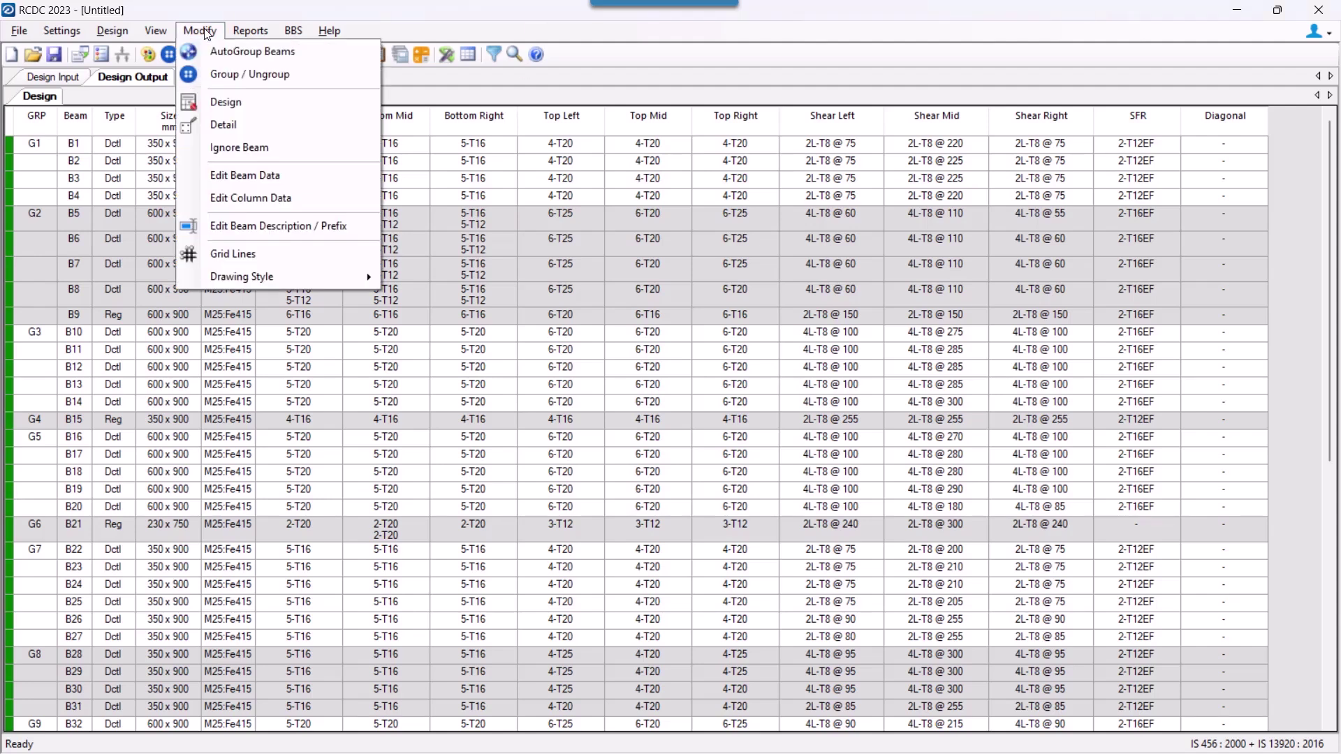
pyautogui.click(324, 197)
pyautogui.moveTo(652, 187); pyautogui.dragTo(607, 222)
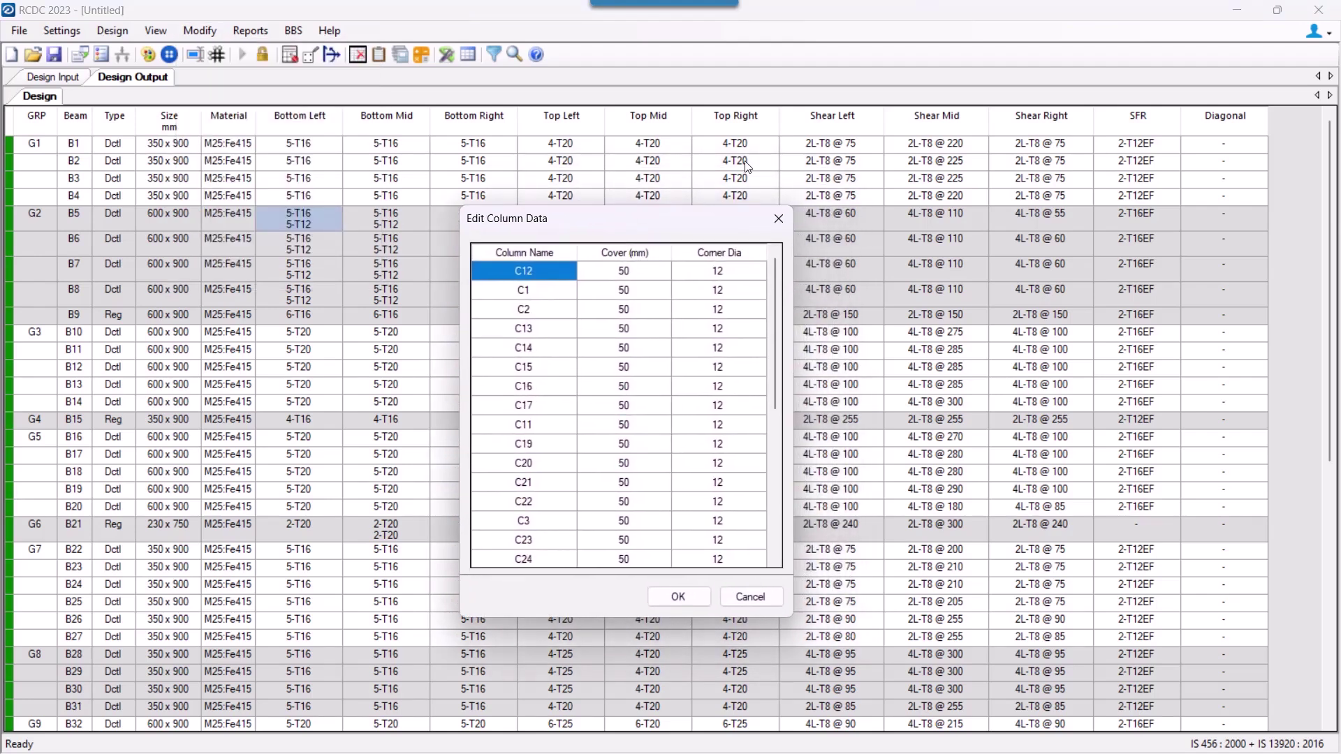
pyautogui.click(647, 273)
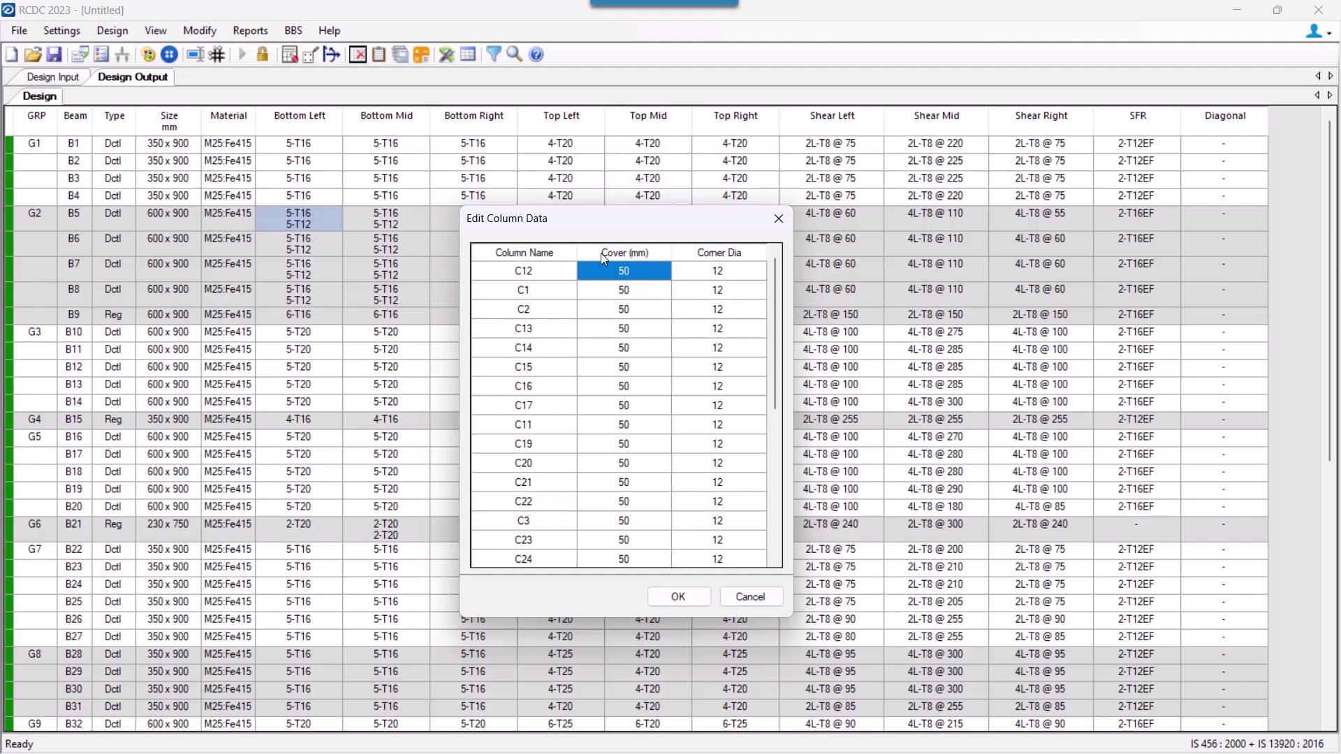
pyautogui.click(639, 278)
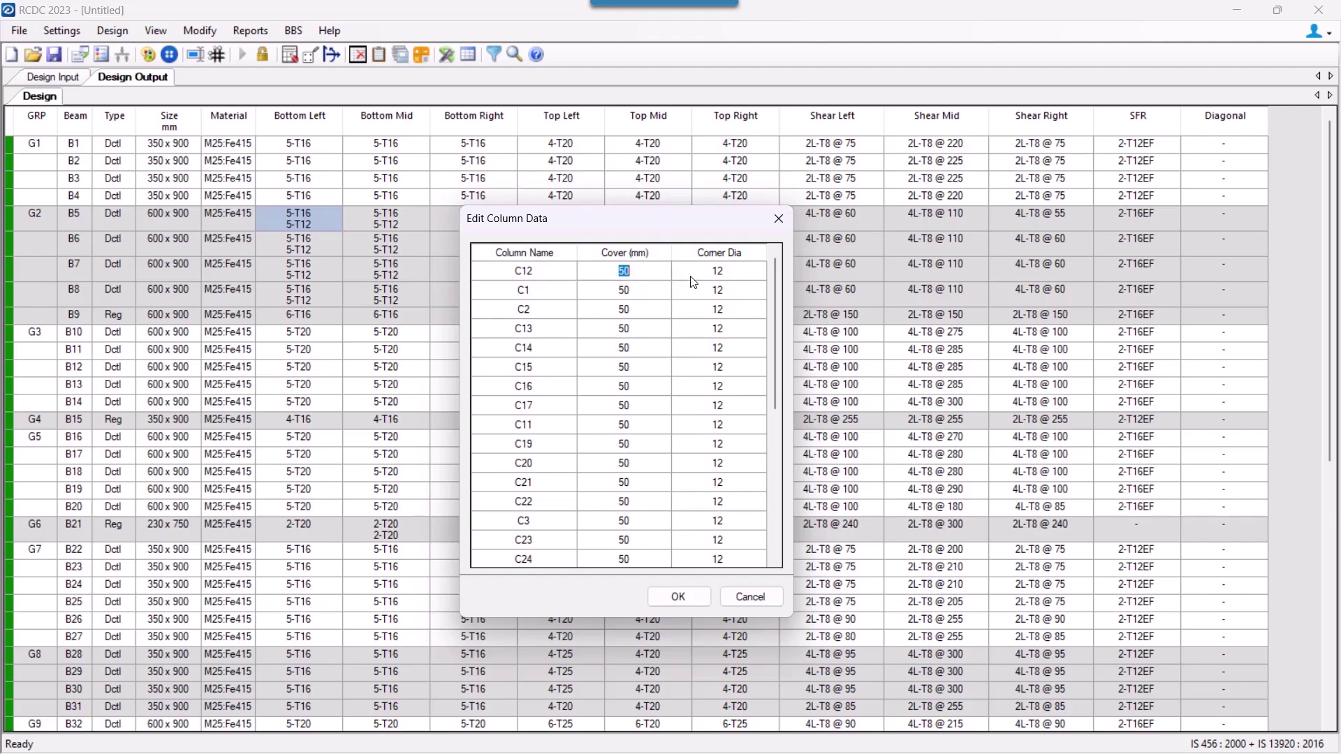
pyautogui.click(723, 280)
pyautogui.click(656, 274)
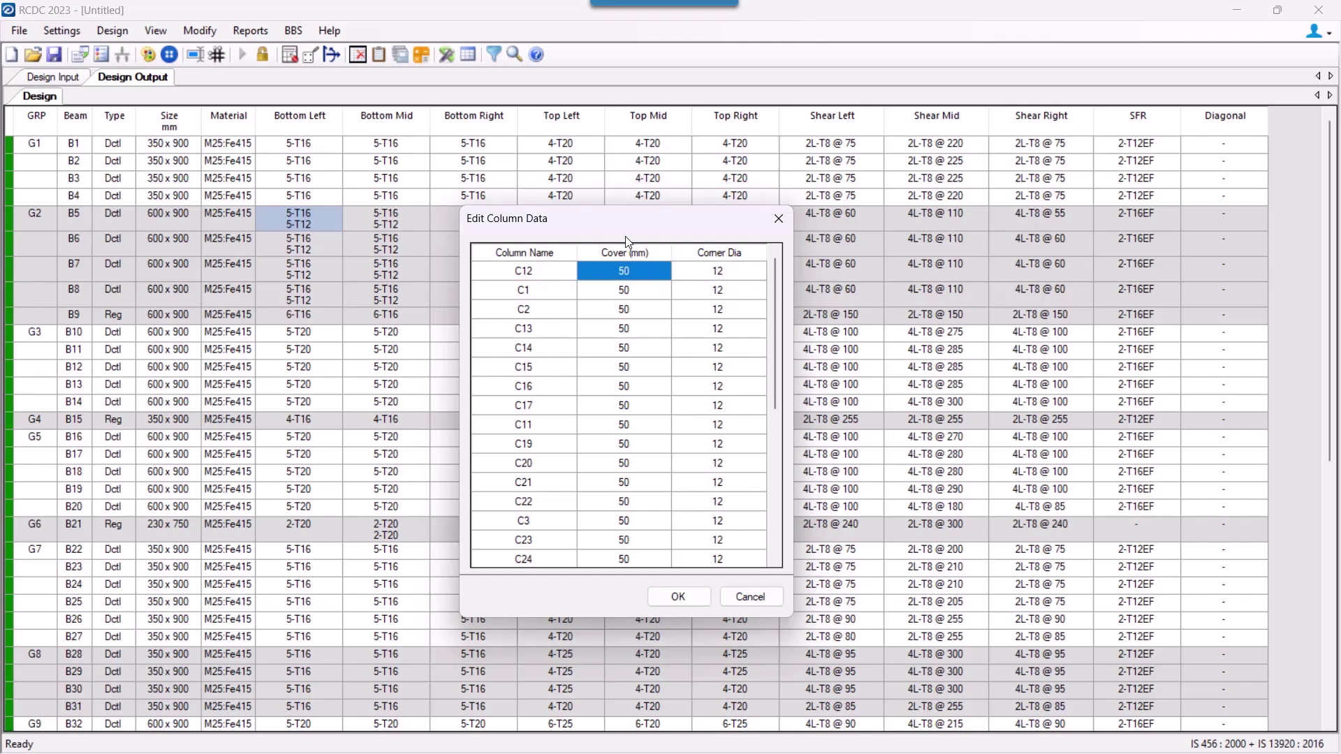
pyautogui.click(683, 599)
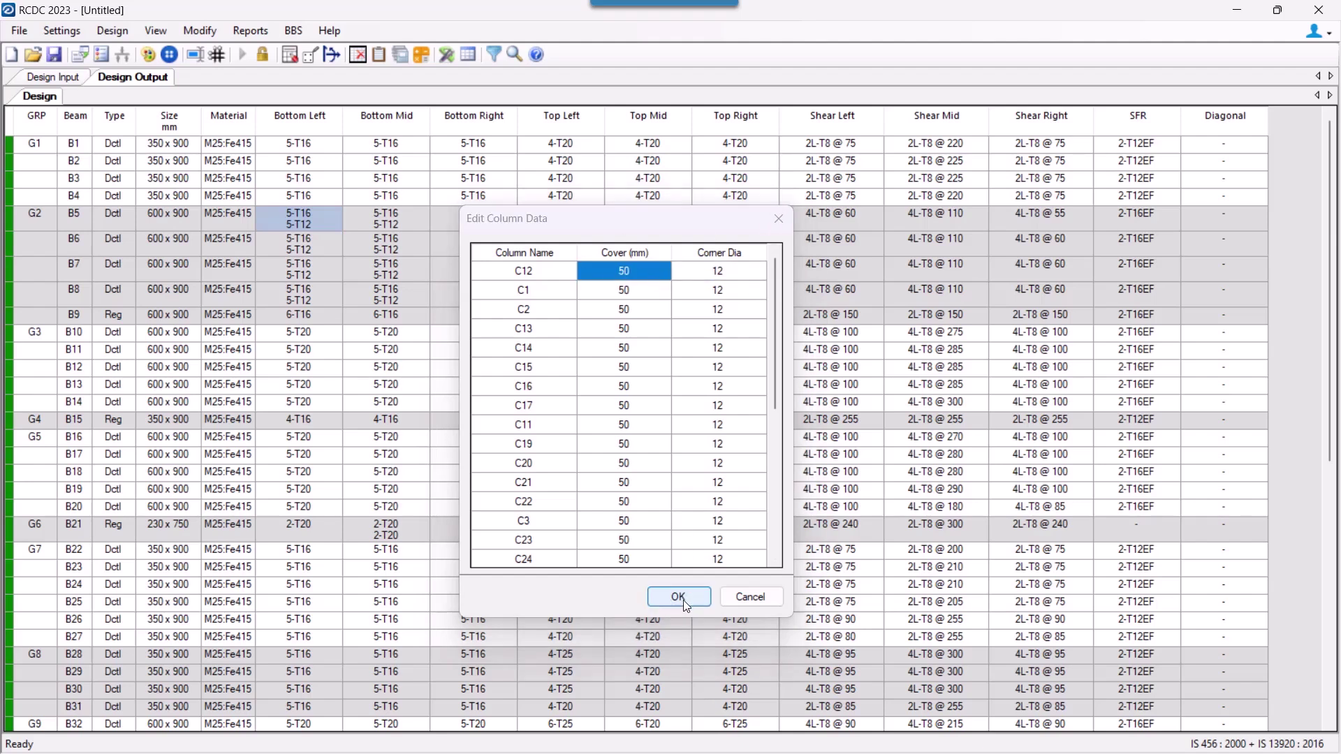
# - Generate the Elevation and Section drawing for beam group G1 and zoom to column A's top corner
pyautogui.click(250, 31)
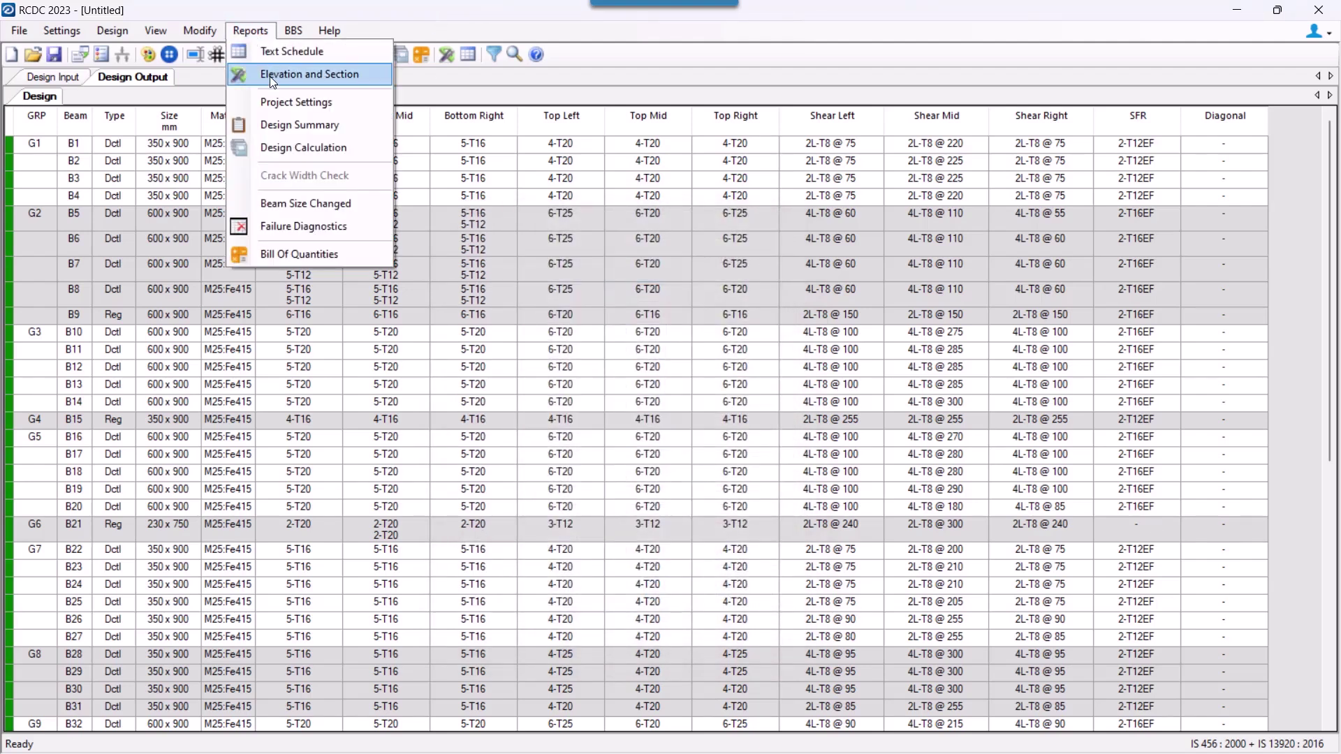
pyautogui.click(273, 82)
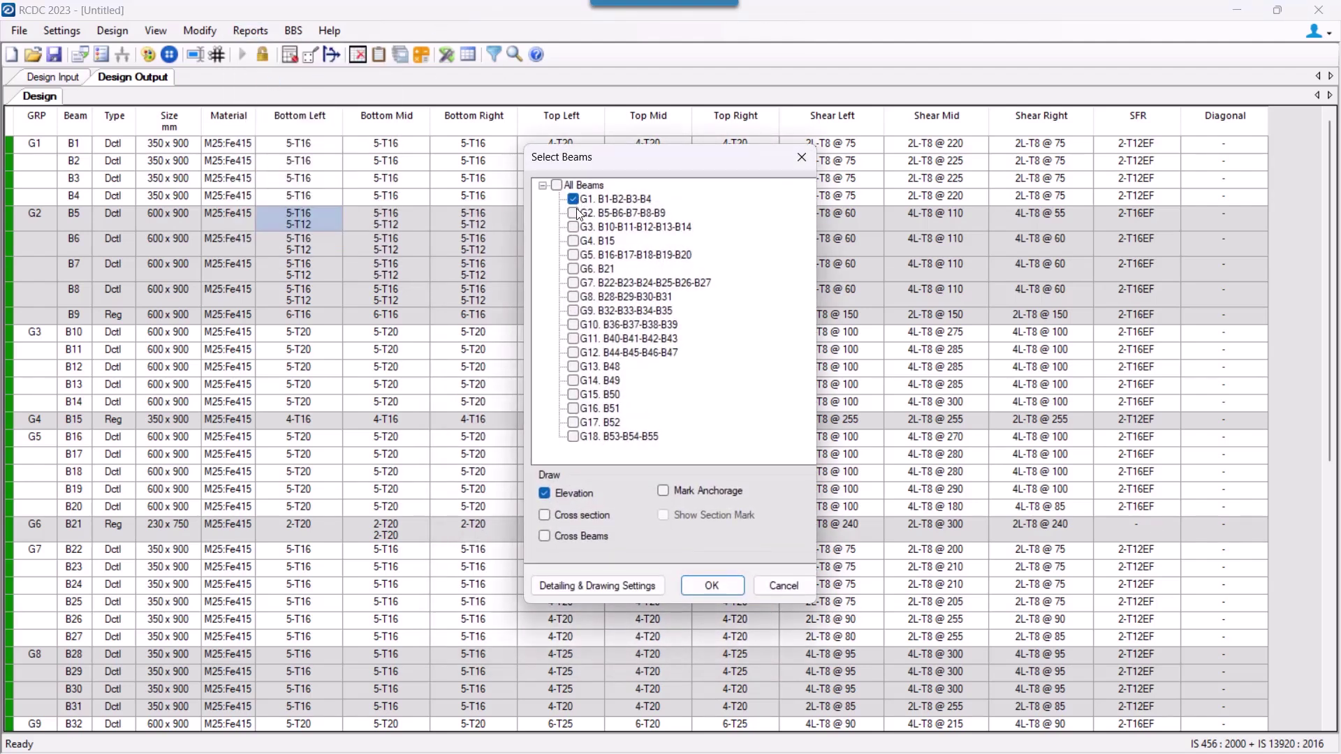
pyautogui.click(720, 588)
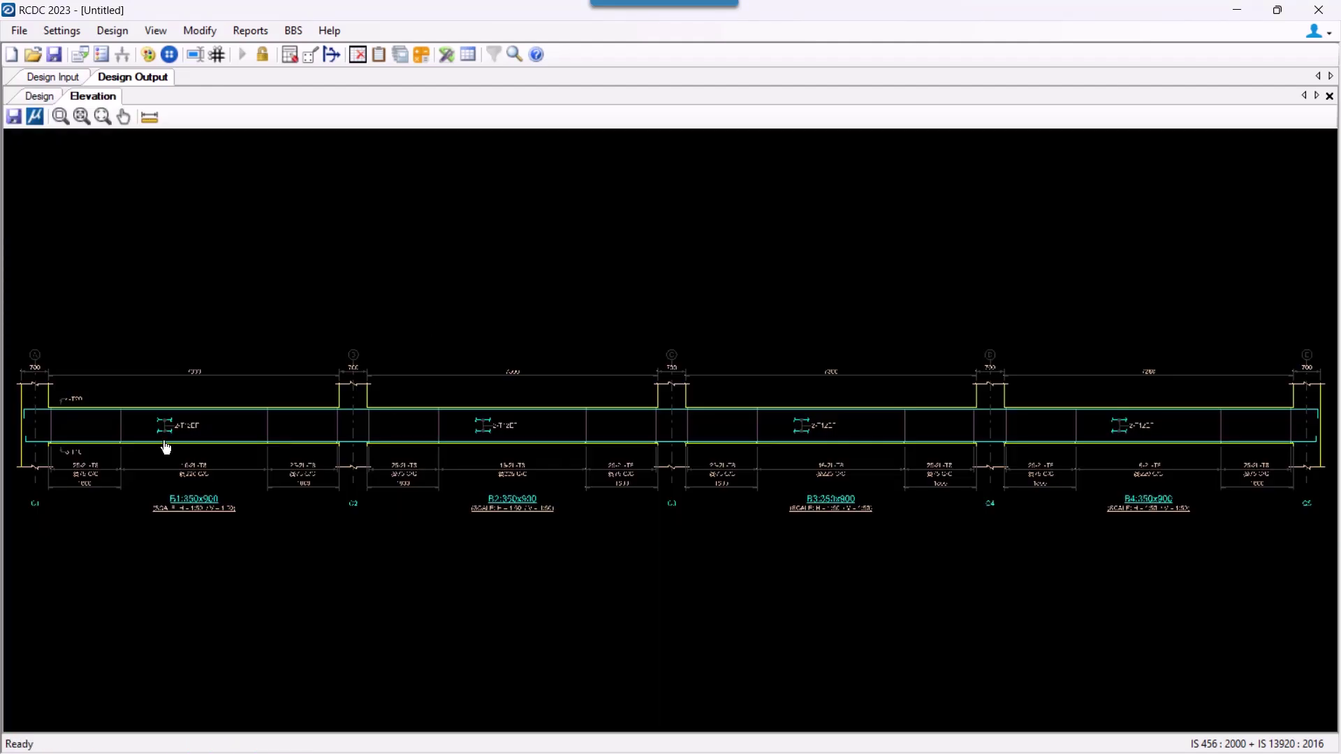
pyautogui.moveTo(166, 447); pyautogui.dragTo(545, 423, button='middle')
pyautogui.scroll(5, 414, 386)
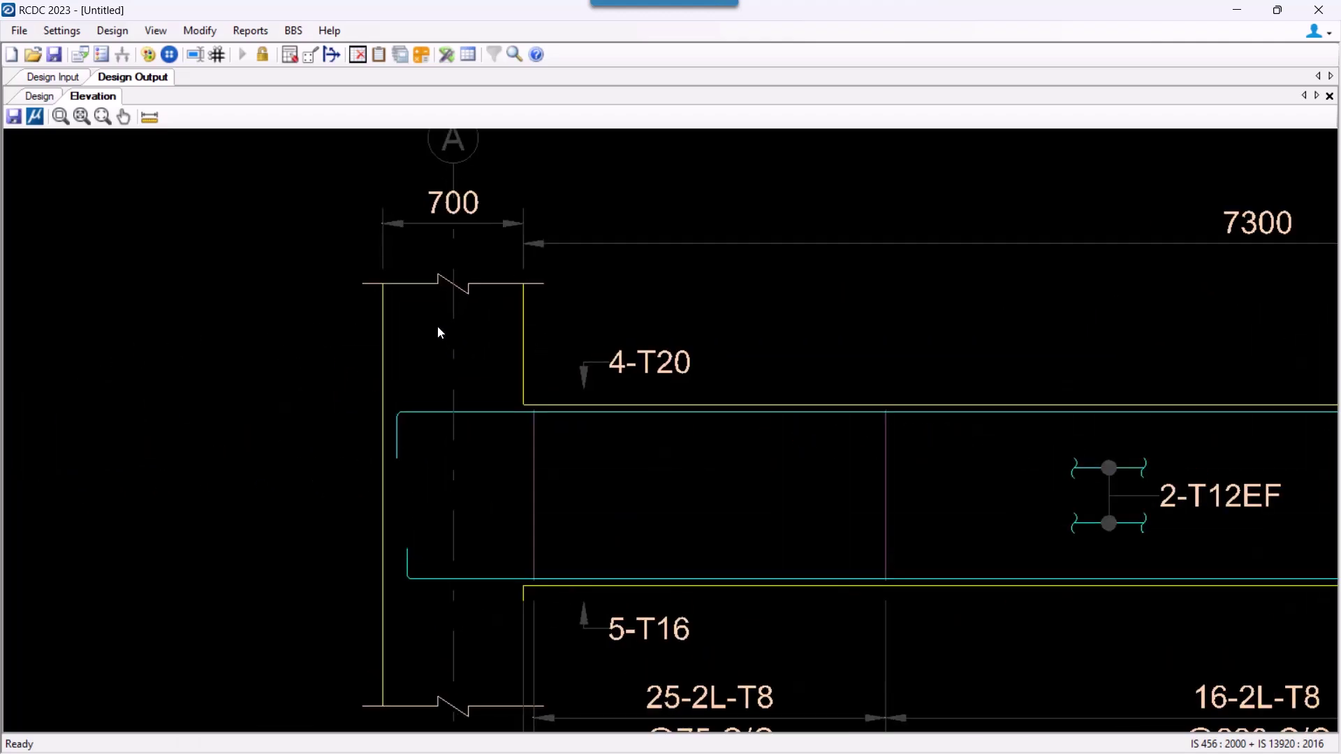
pyautogui.scroll(3, 409, 412)
pyautogui.scroll(-5, 410, 412)
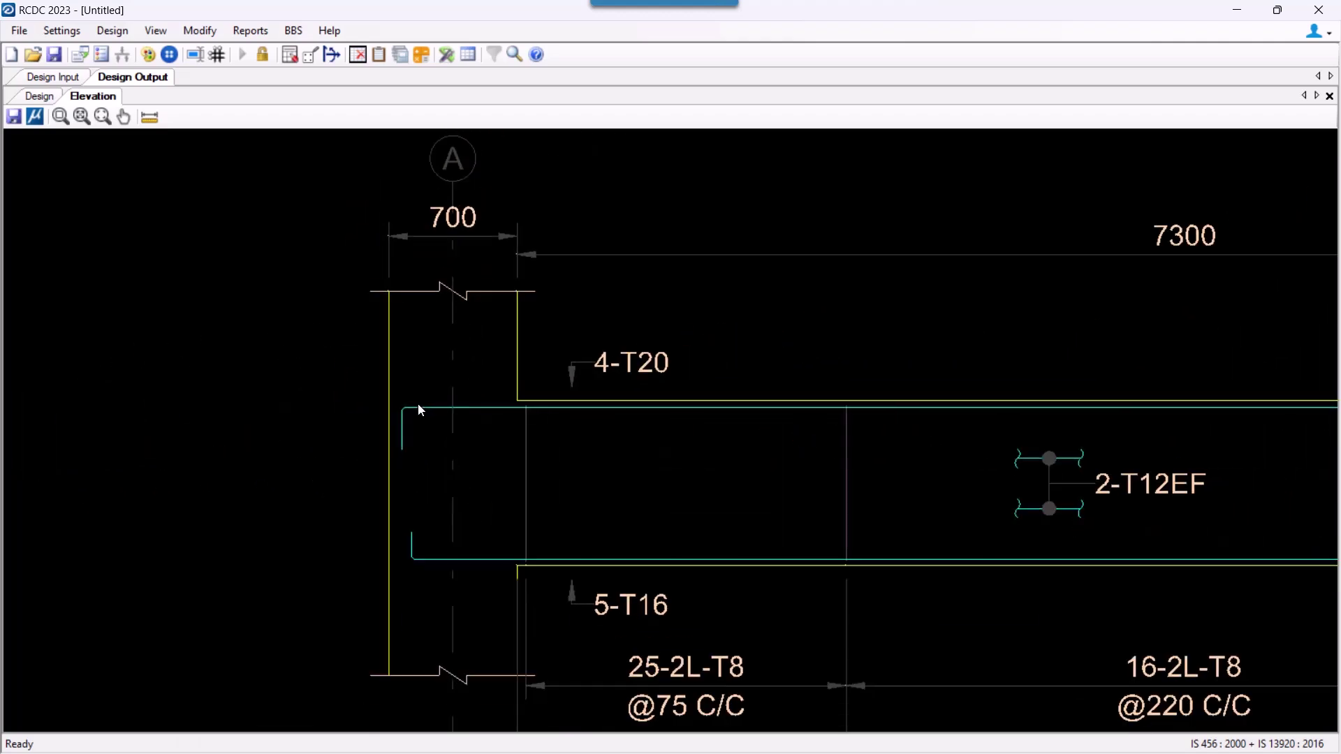
pyautogui.moveTo(505, 476); pyautogui.dragTo(473, 433, button='middle')
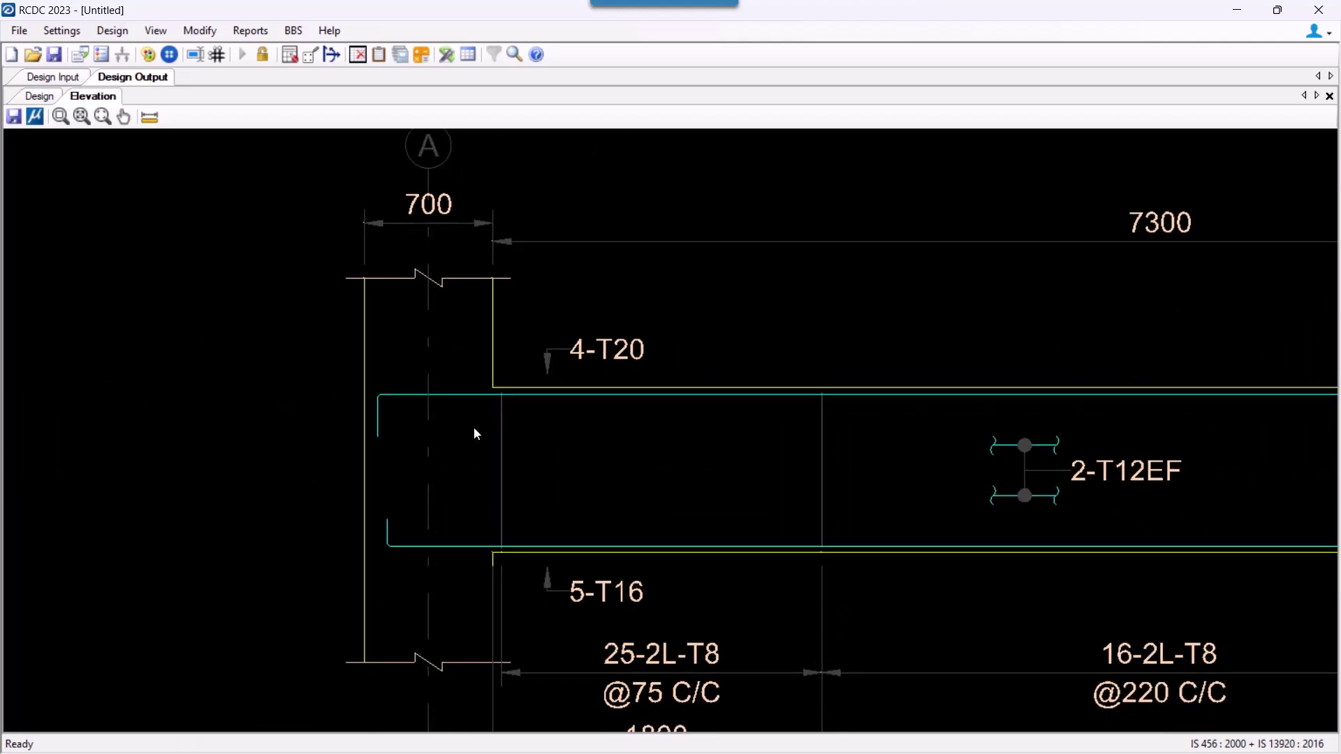
# - Measure the distance from column A's top corner to the top bar's bent end with Find Distance
pyautogui.click(150, 117)
pyautogui.scroll(2, 362, 427)
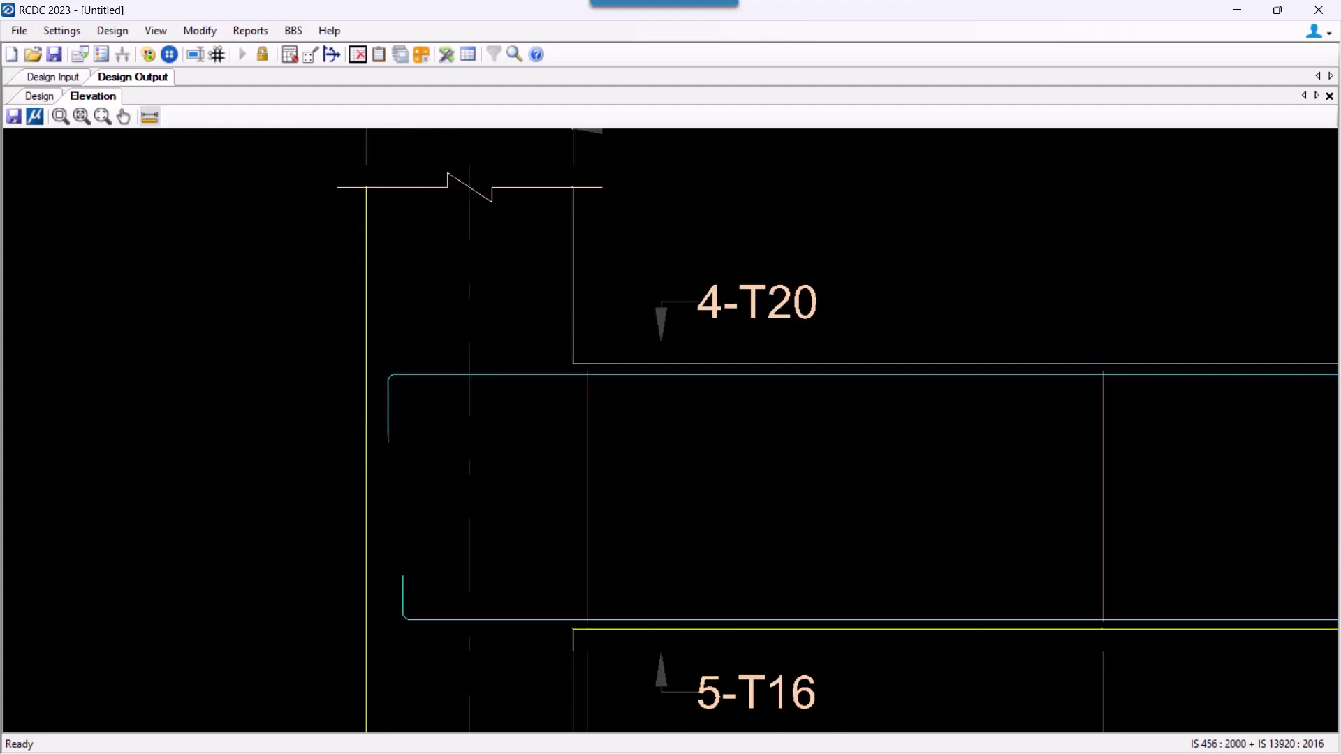
pyautogui.click(367, 187)
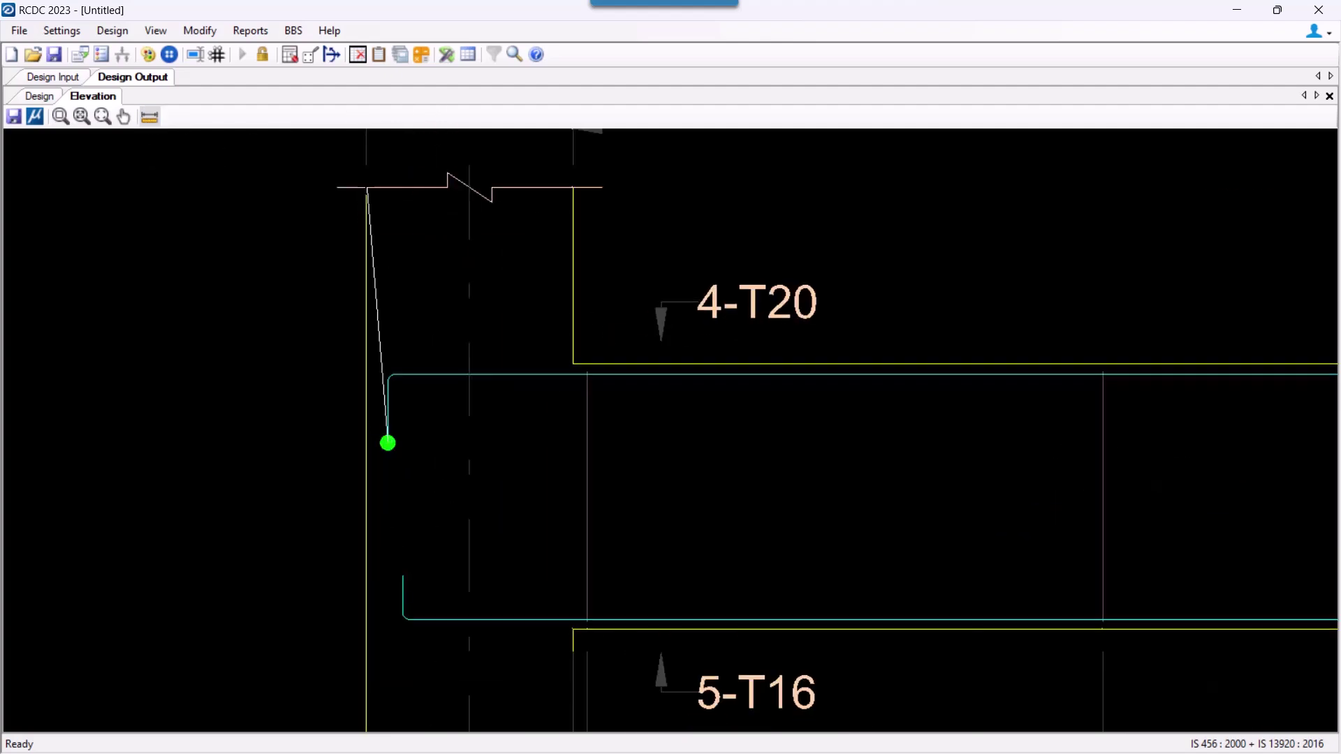
pyautogui.click(387, 443)
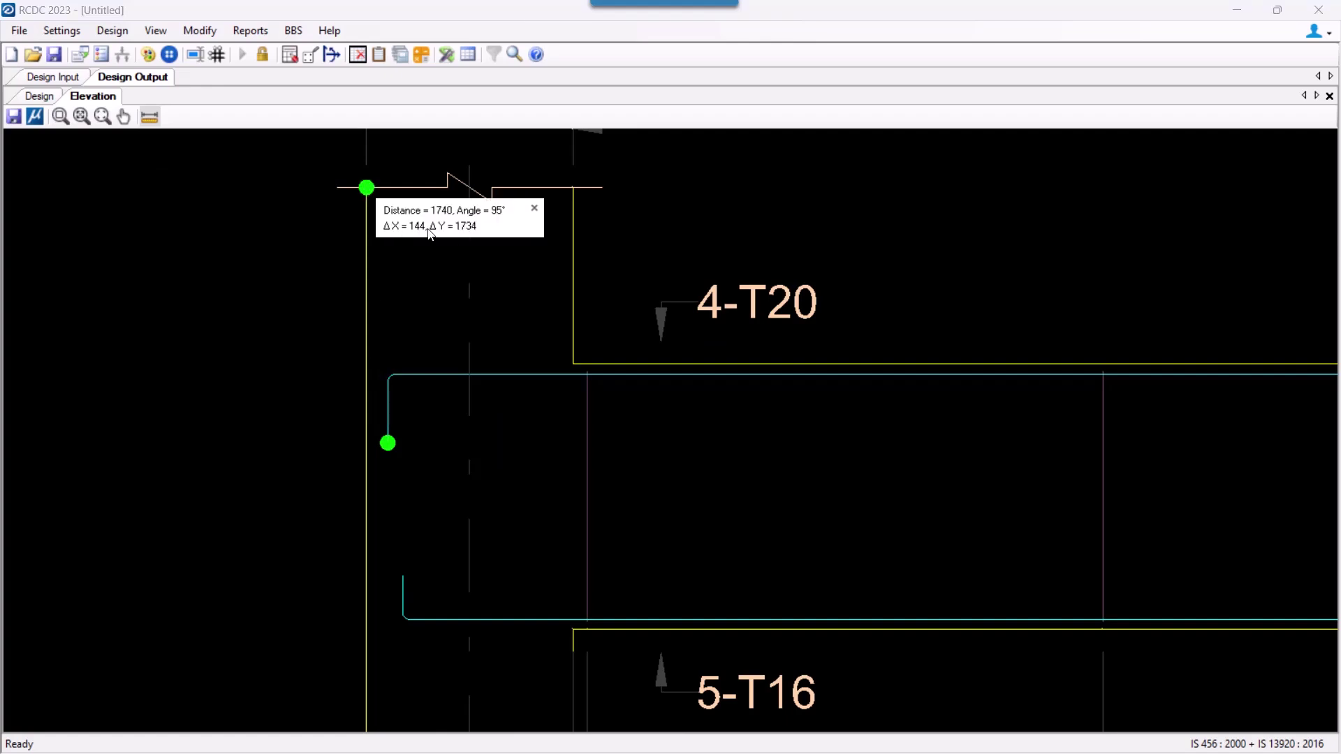
pyautogui.click(534, 208)
pyautogui.scroll(-5, 578, 465)
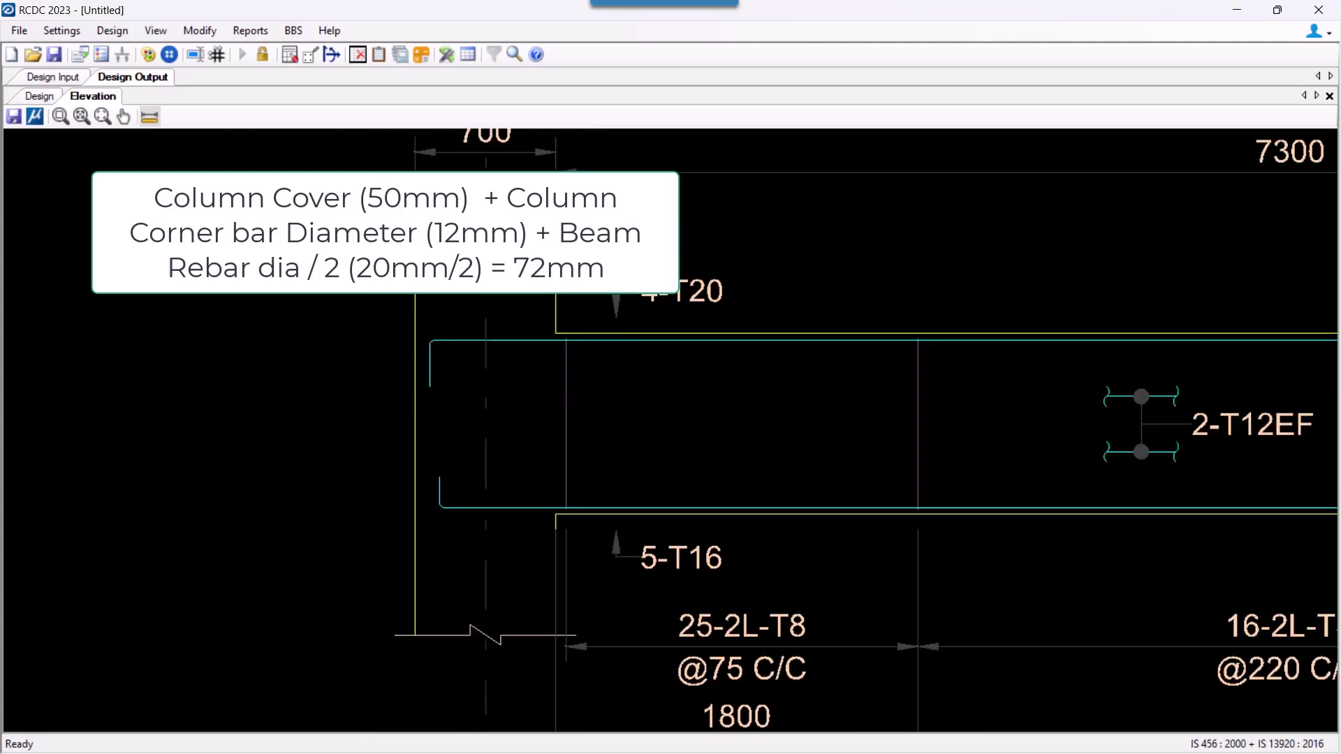
pyautogui.scroll(-1, 977, 643)
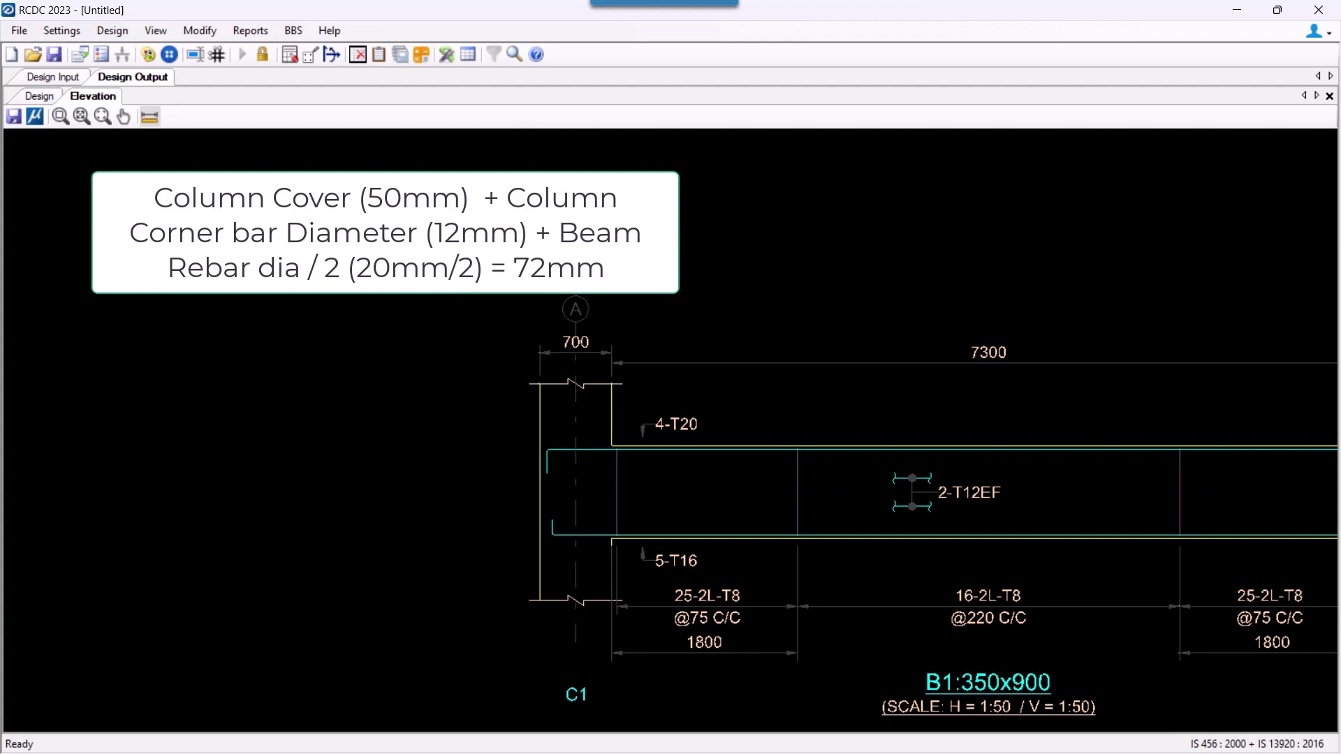
# - Open Detailing & Drawing Settings from the Elevation and Section beam selection (1 Ld tie-back, 150 mm L-bend)
pyautogui.scroll(5, 557, 469)
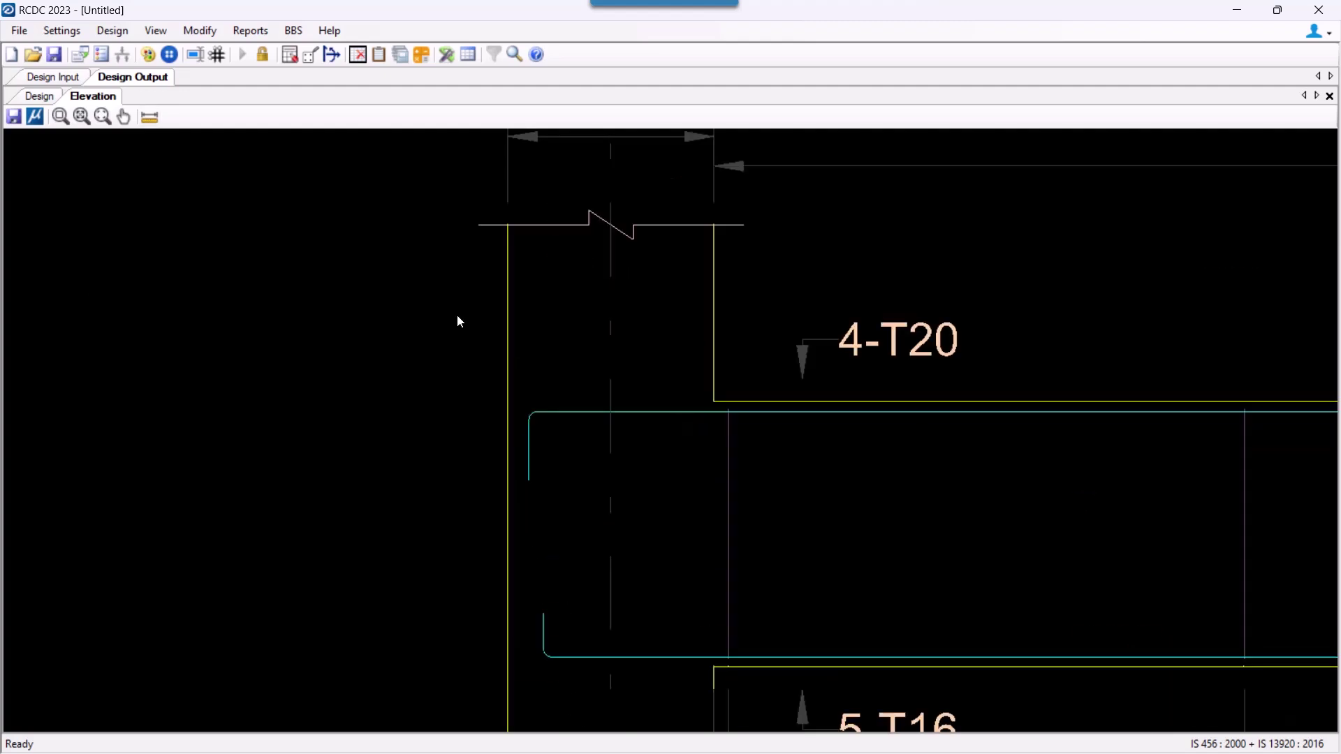
pyautogui.click(250, 30)
pyautogui.click(250, 30)
pyautogui.click(250, 30)
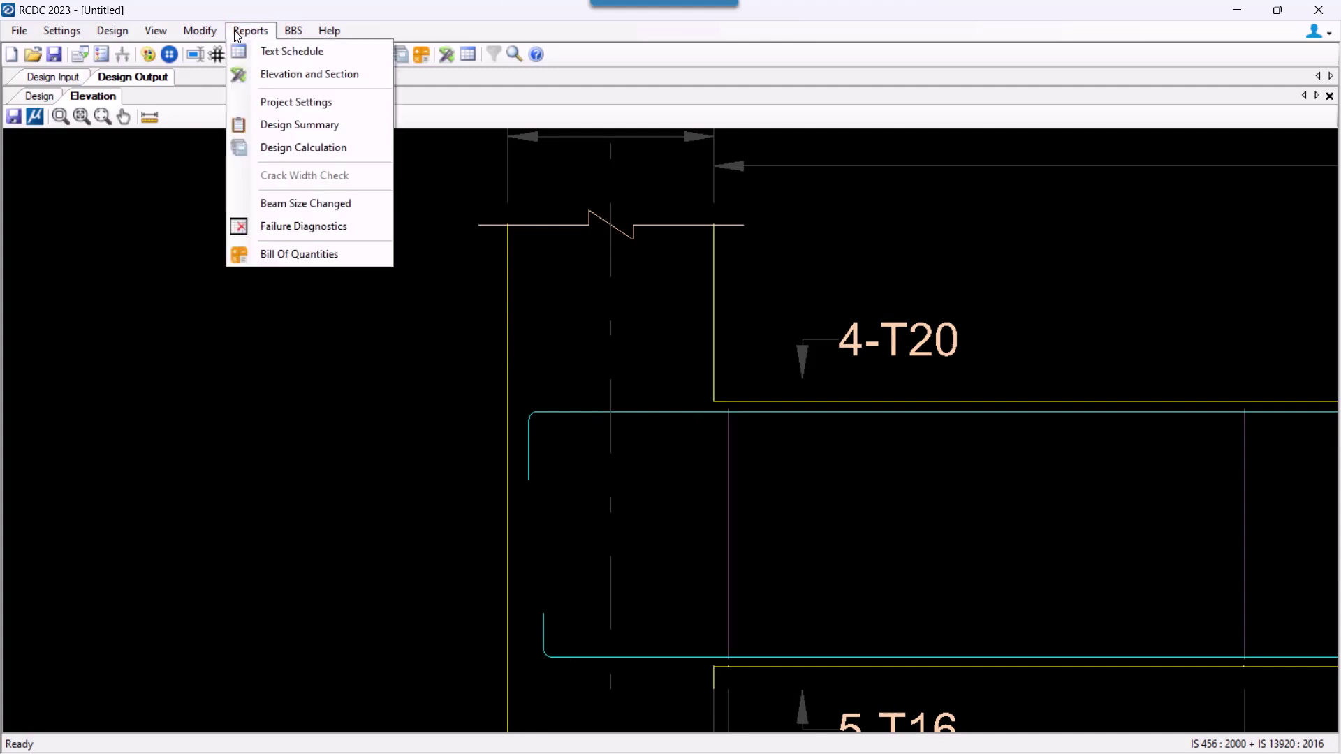
pyautogui.click(253, 70)
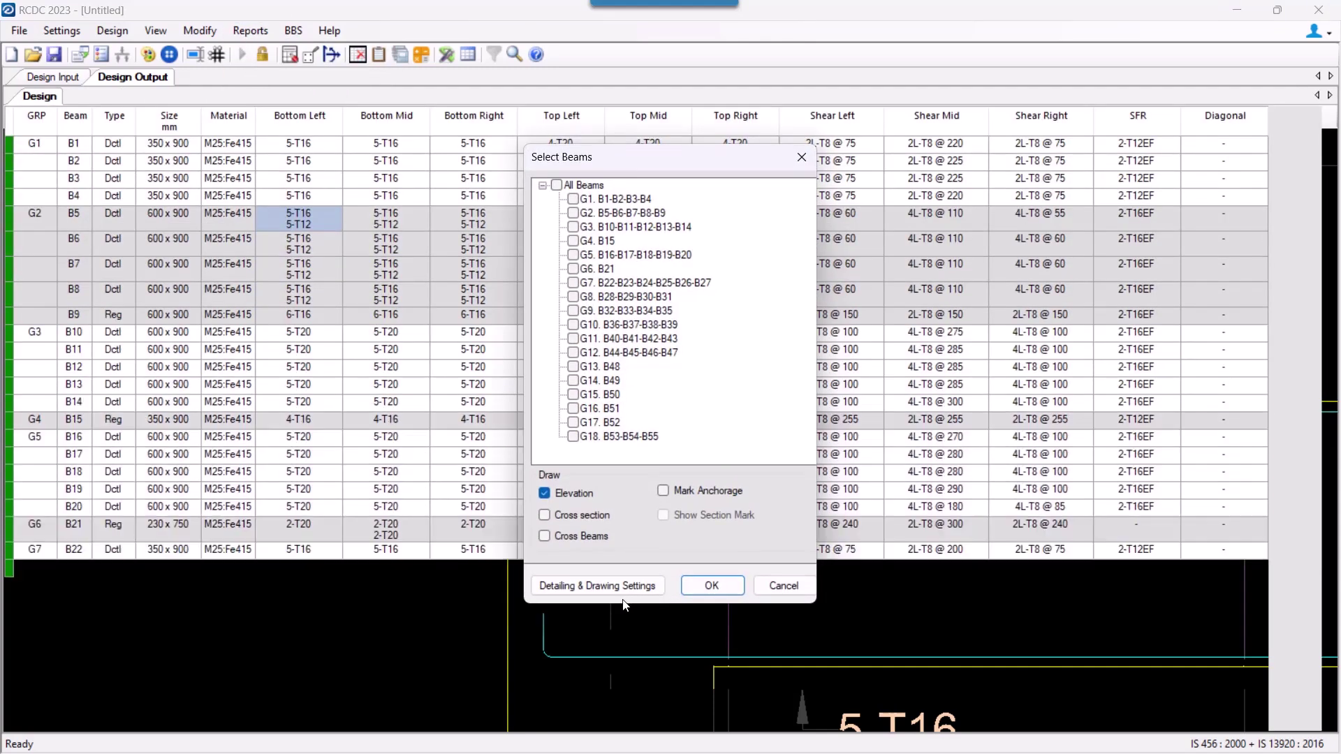
pyautogui.click(601, 585)
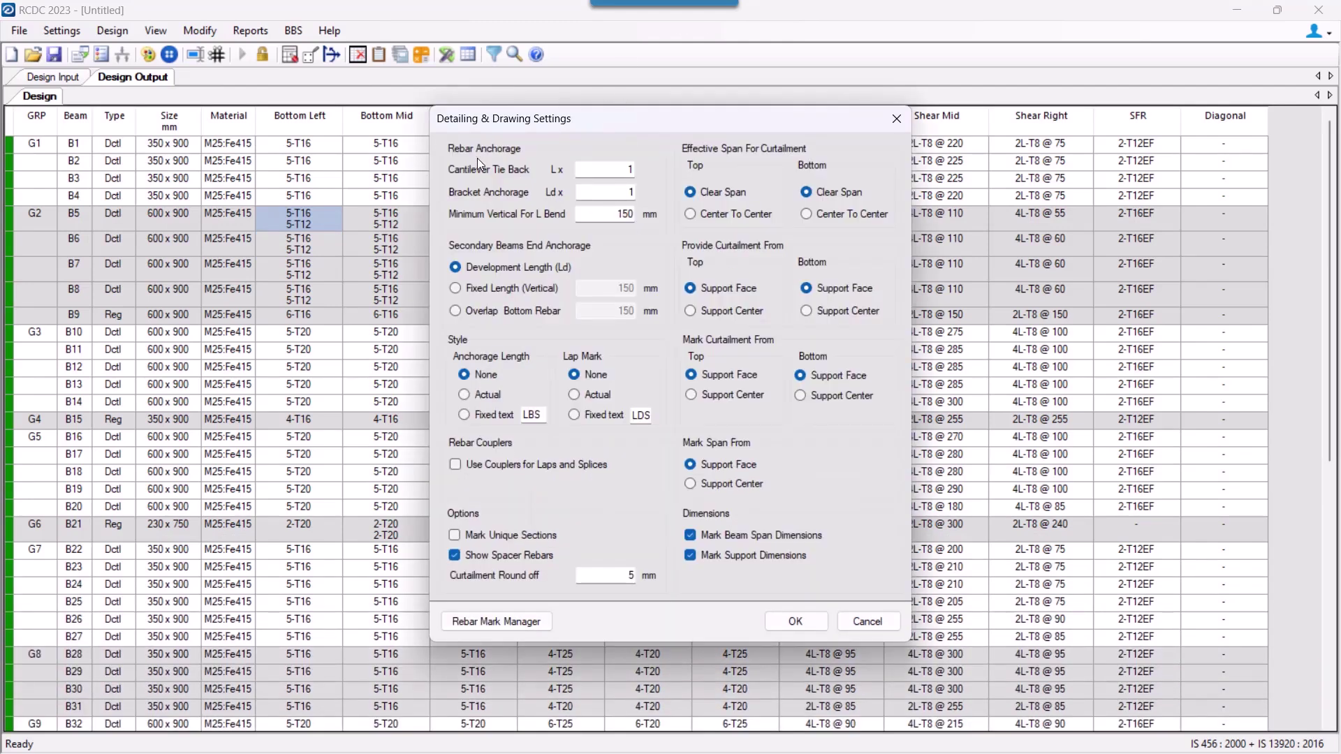